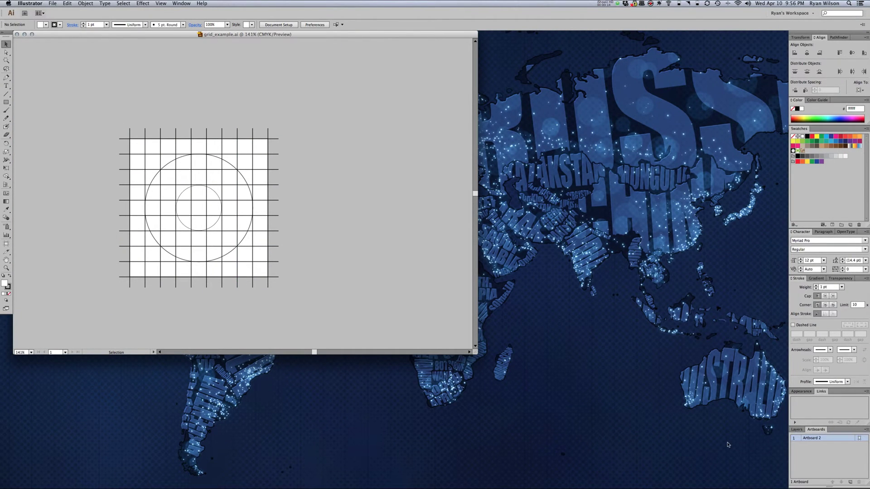
Step: Check the width and height of the grid's artboard in its options
click(860, 439)
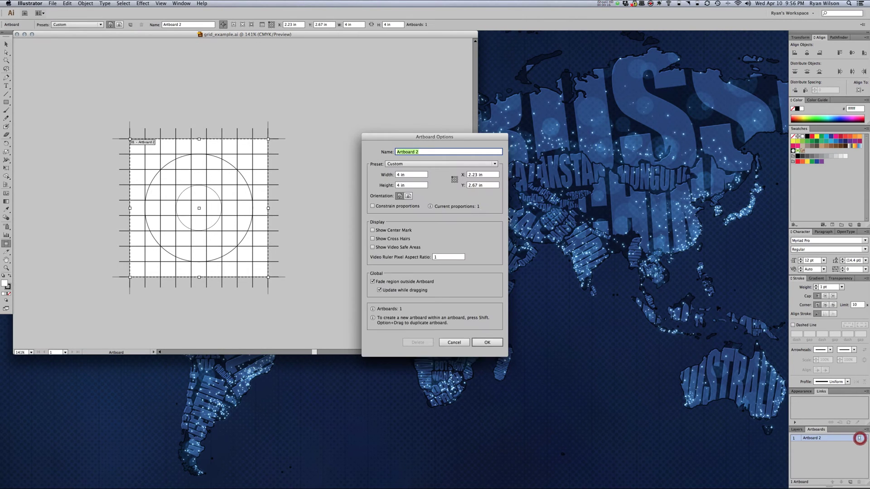
click(483, 343)
key(Escape)
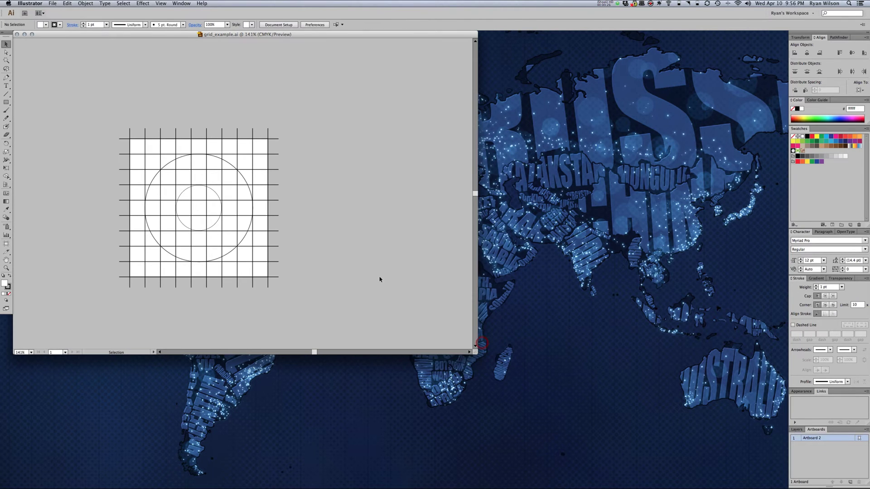
Step: Recolor the stroke of all grid lines and both circles to red cc0033
drag(345, 318, 69, 99)
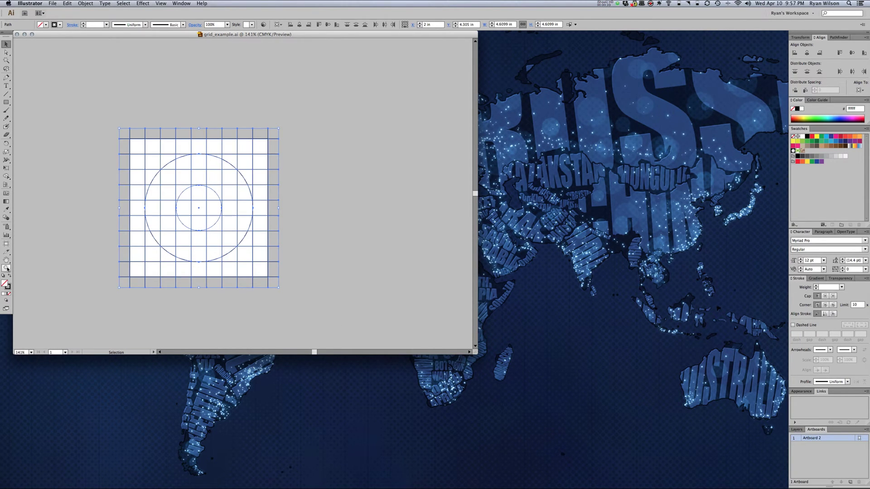
double_click(8, 287)
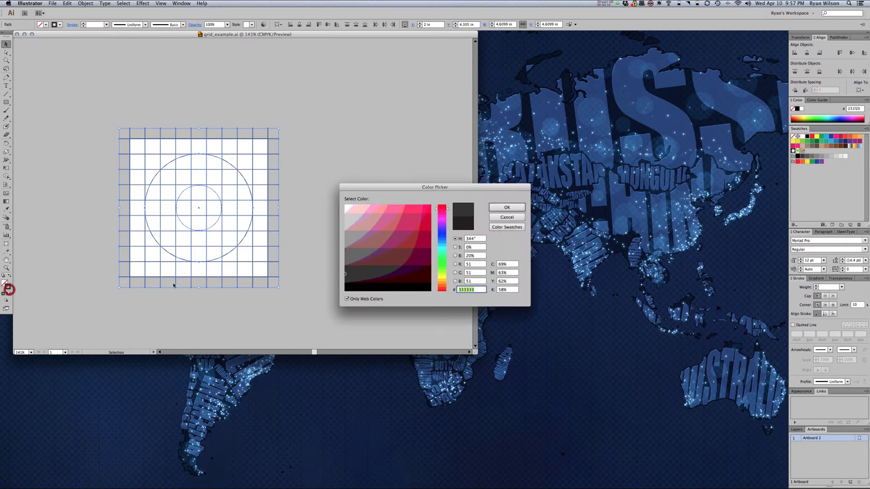
click(427, 219)
click(506, 208)
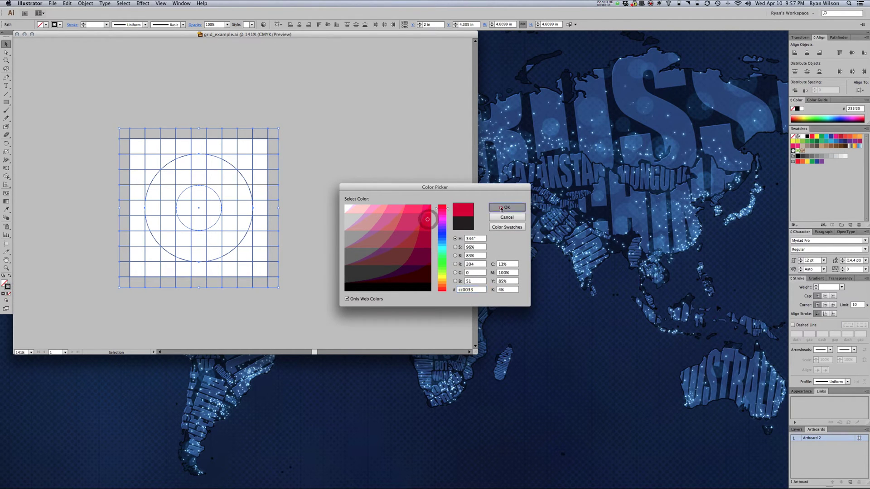
click(366, 216)
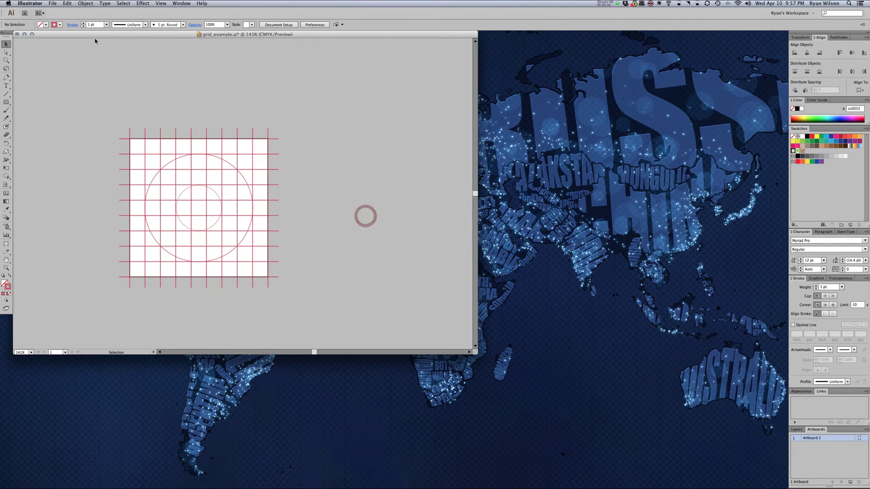
Step: Export the grid artwork for web as a JPEG Medium named grid_example.jpg on the Desktop
click(53, 3)
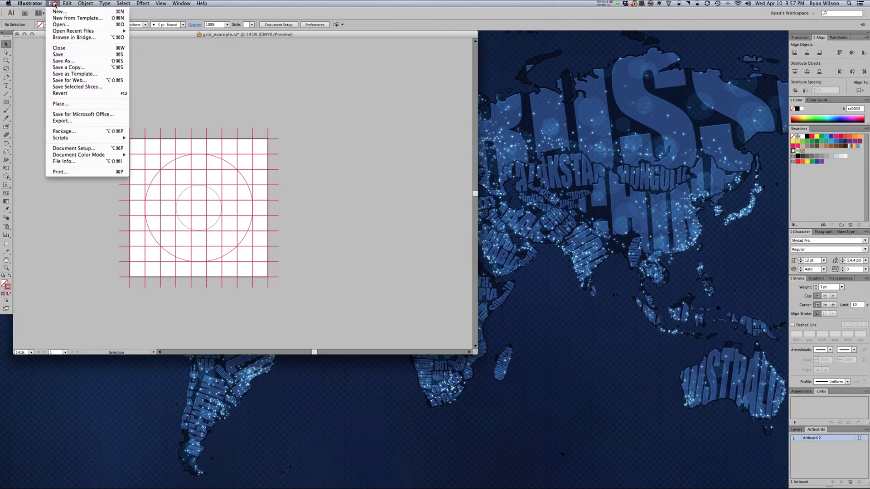
click(62, 80)
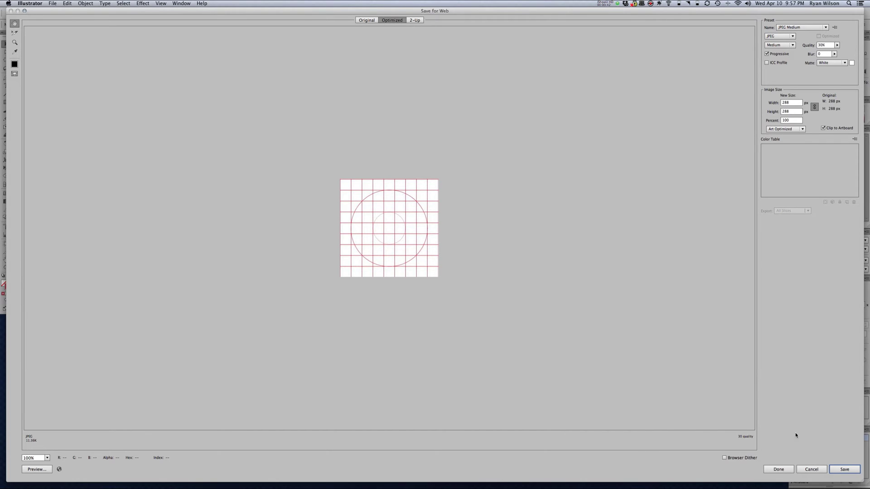
click(844, 468)
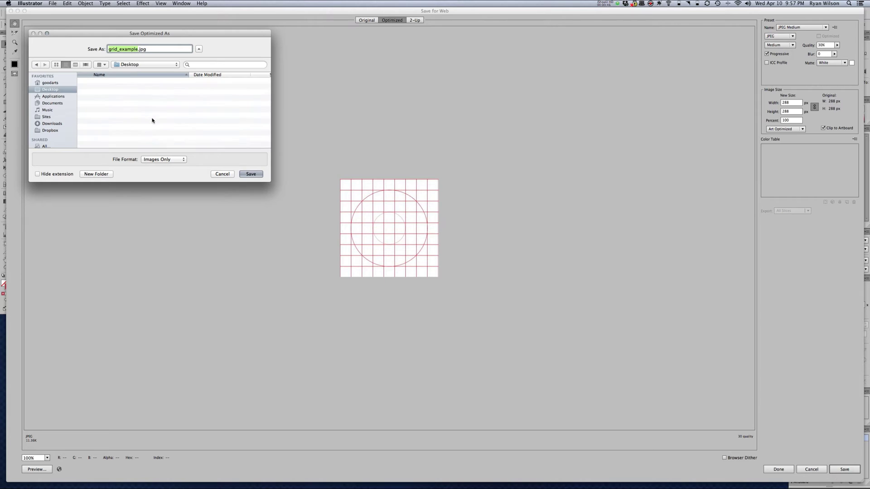
click(249, 175)
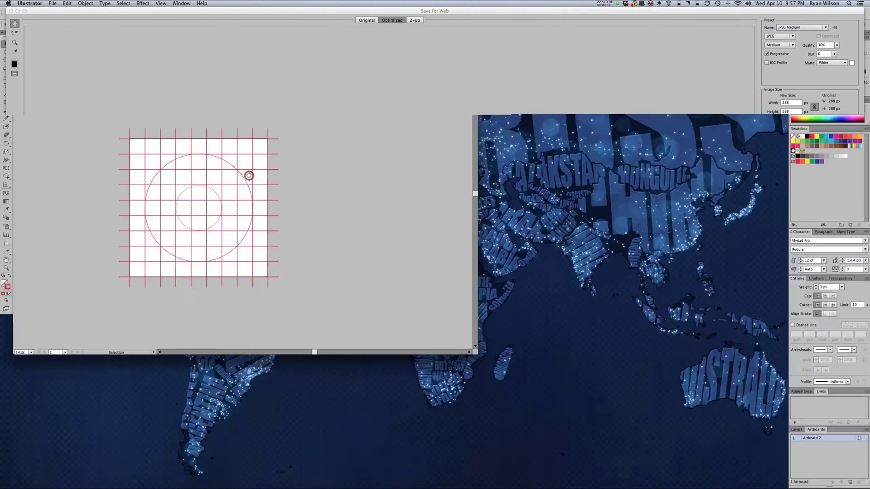
click(334, 189)
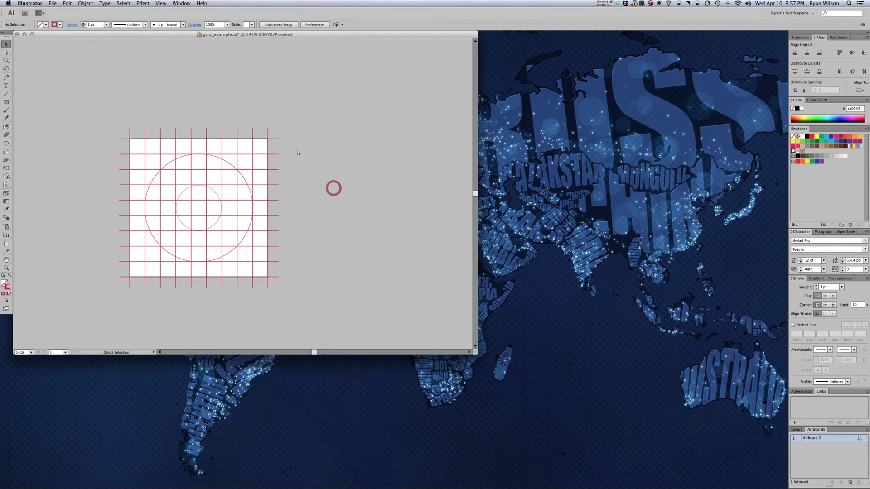
Step: Hide Illustrator and switch to CINEMA 4D
click(30, 3)
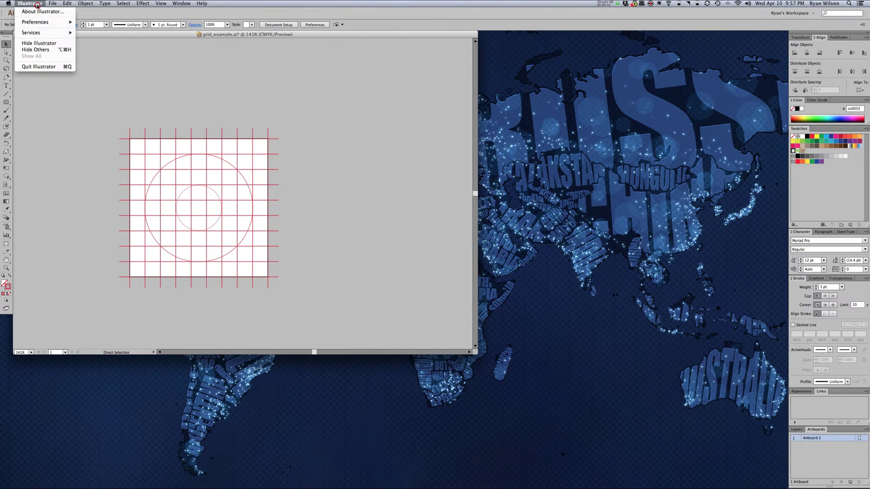
click(36, 44)
mouse_move(491, 484)
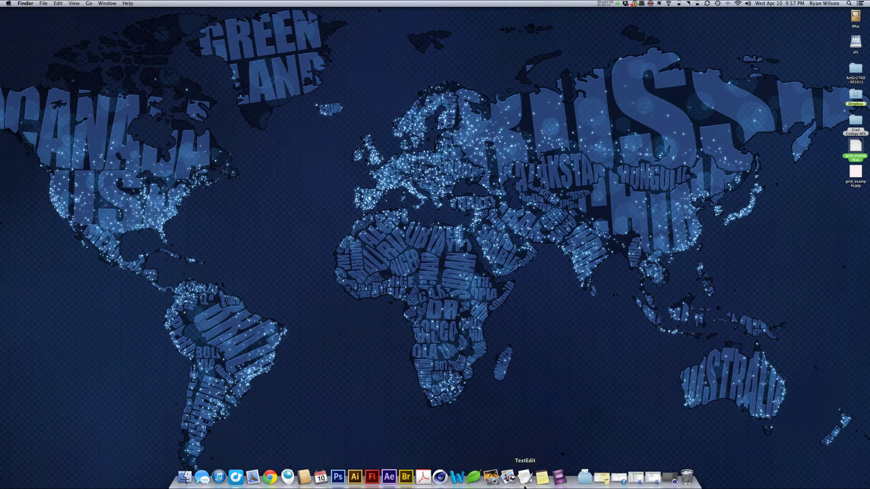
click(439, 477)
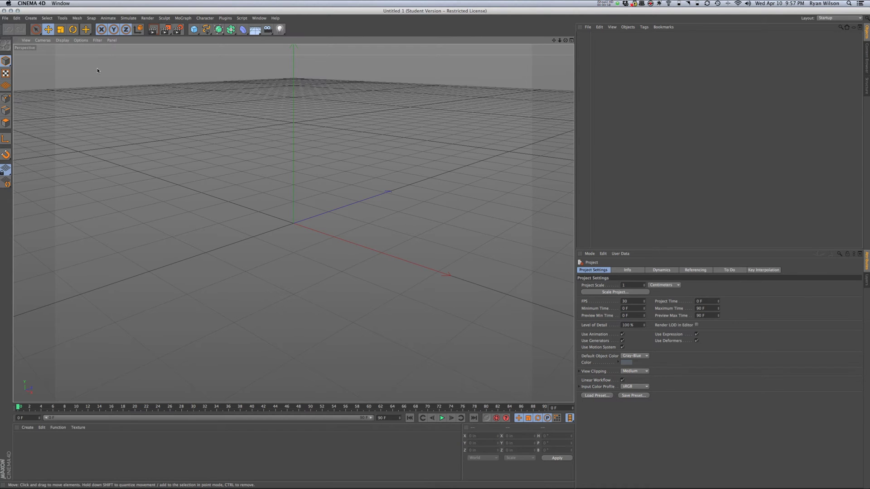
Step: In the Top view, add a Plane primitive with width and height of 200 in
key(F2)
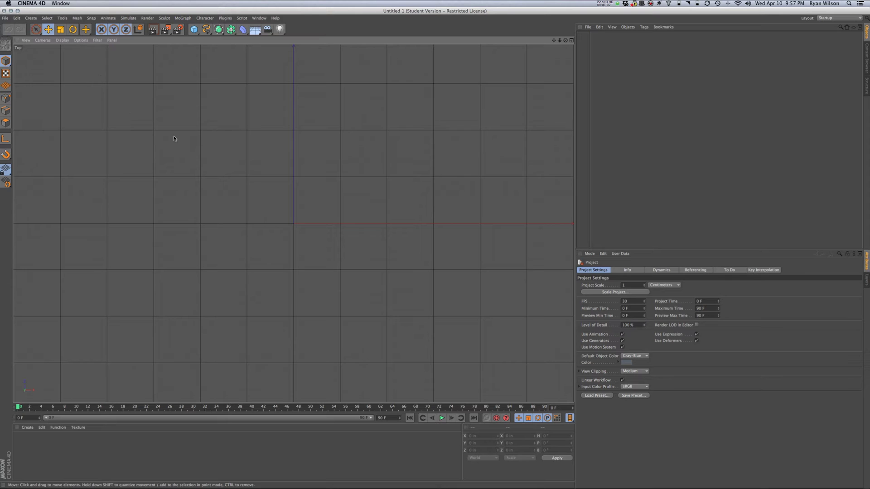
click(196, 32)
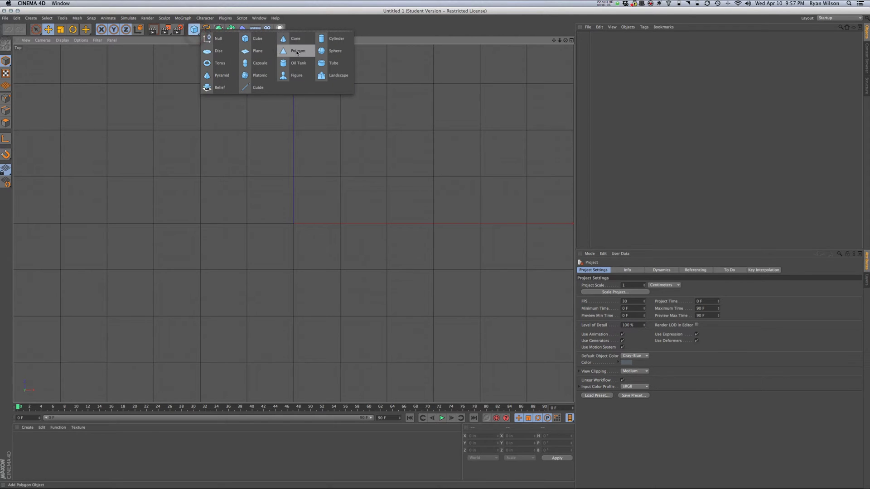
click(257, 51)
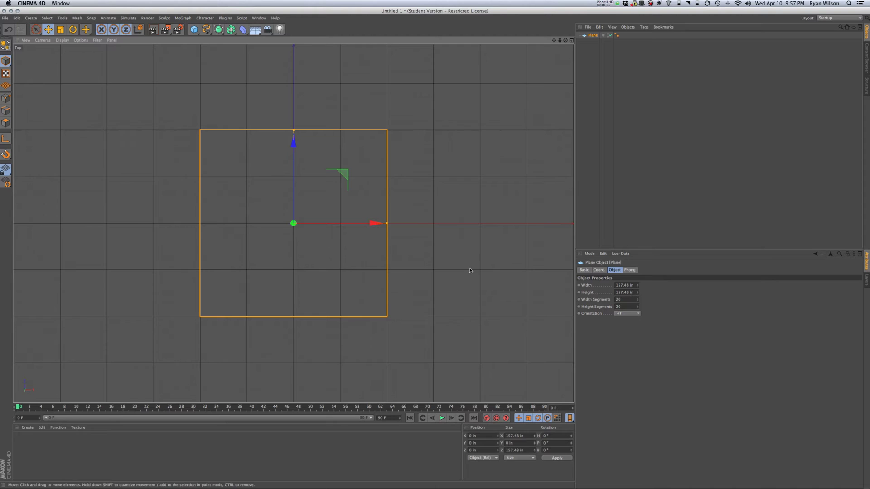
double_click(619, 285)
text(200)
key(Tab)
text(200)
key(Tab)
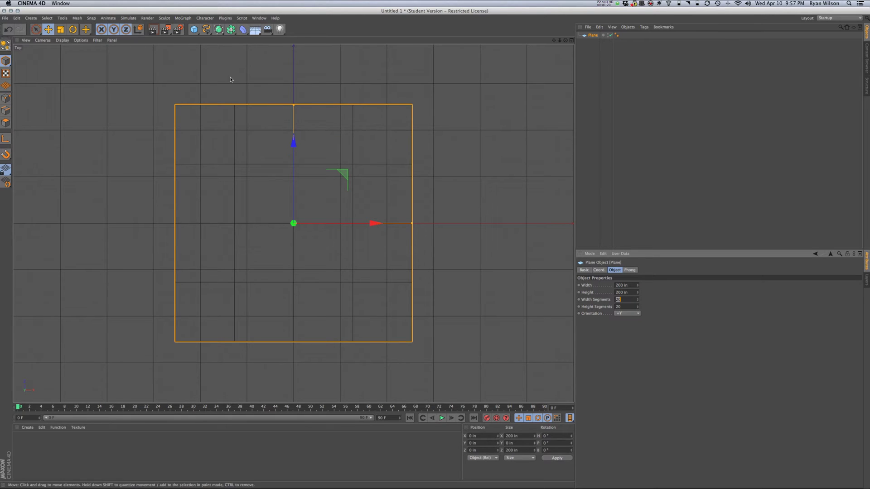
Step: Create a new material and load grid_example.jpg from the Desktop as its Color texture, without copying the image to the project location
double_click(31, 444)
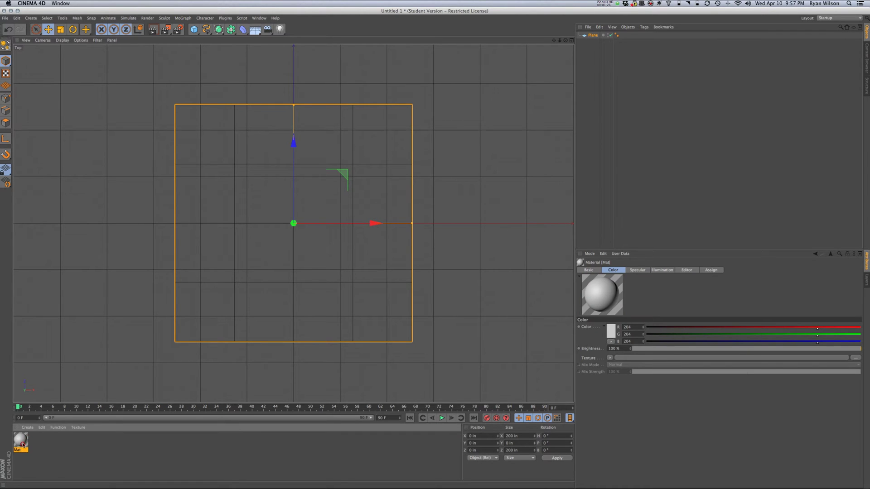
double_click(23, 445)
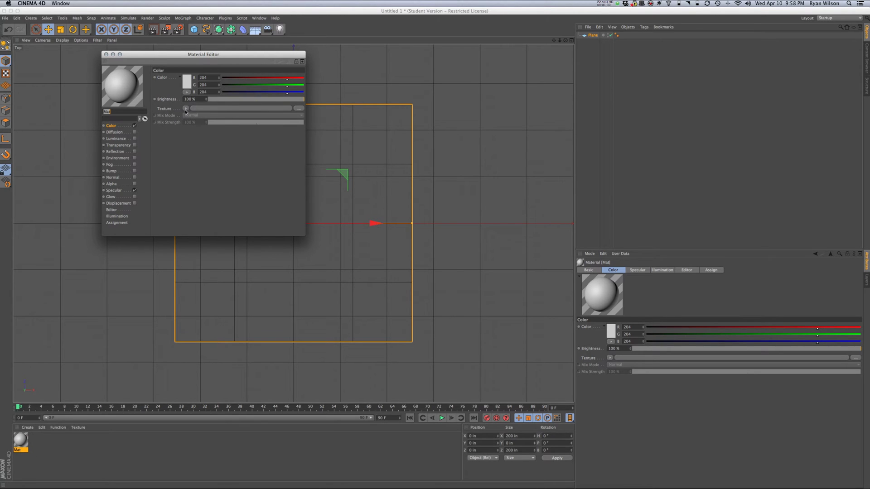
click(112, 127)
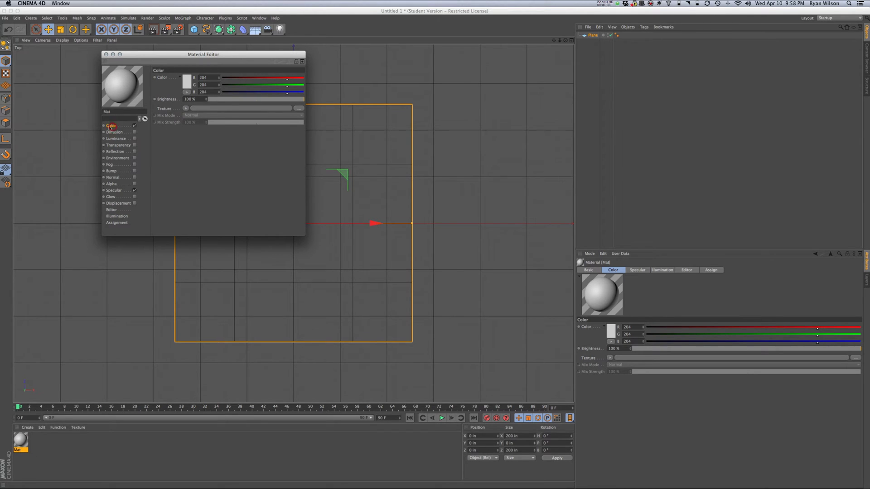
click(187, 108)
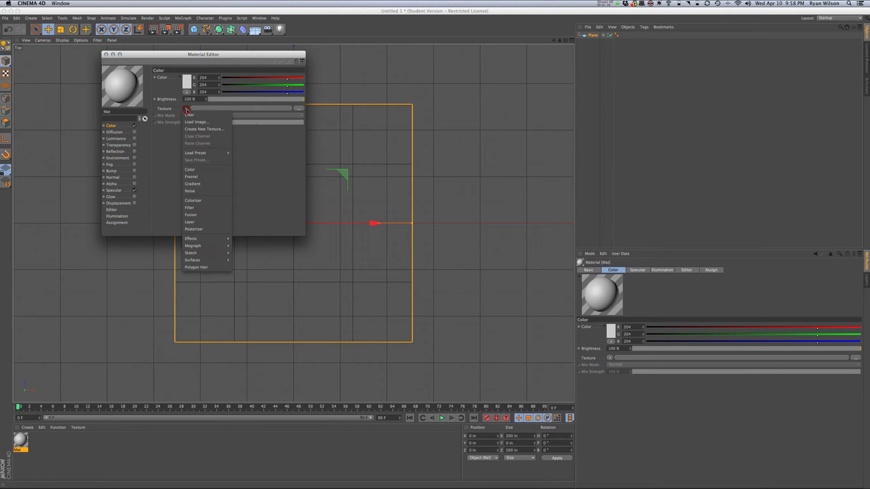
click(216, 123)
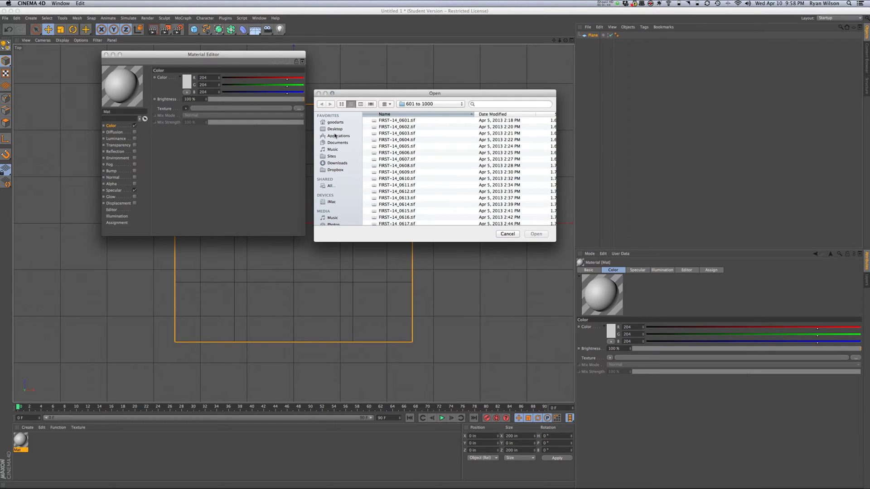
click(335, 131)
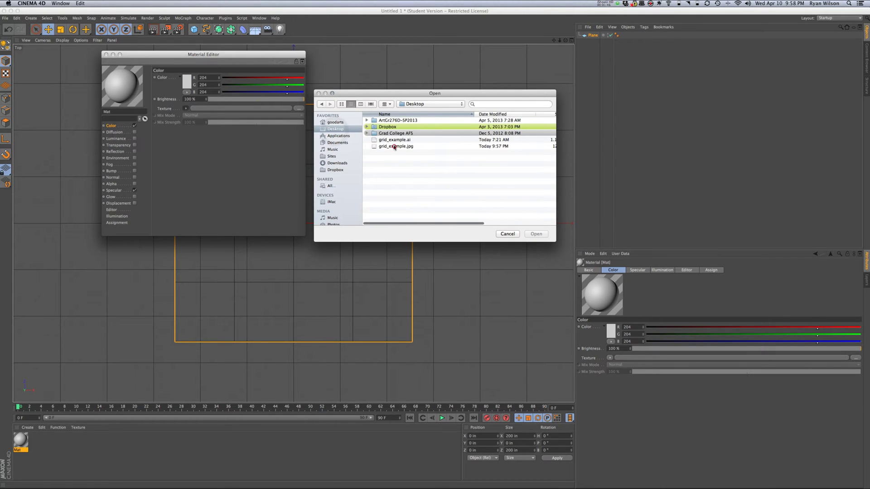
click(394, 147)
click(535, 234)
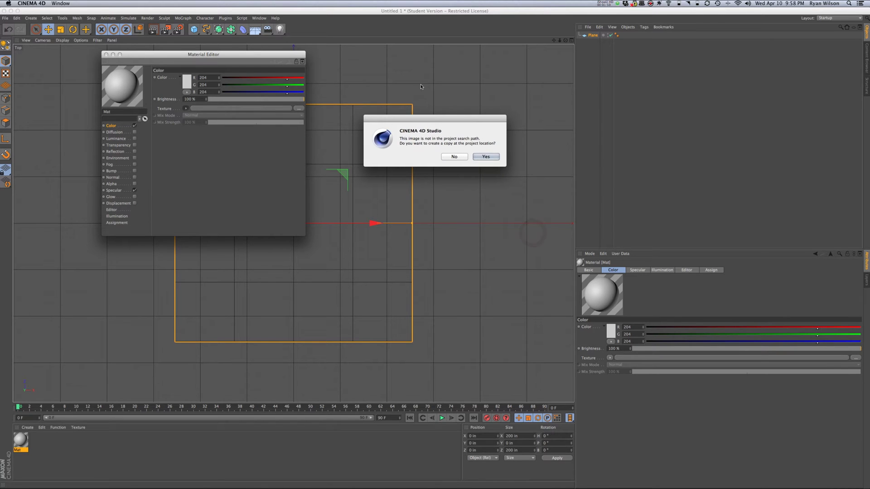
click(456, 157)
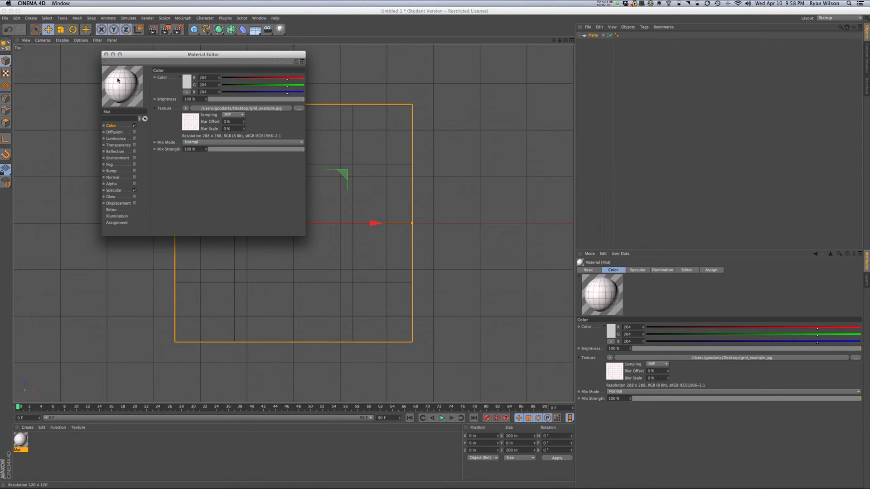
click(106, 55)
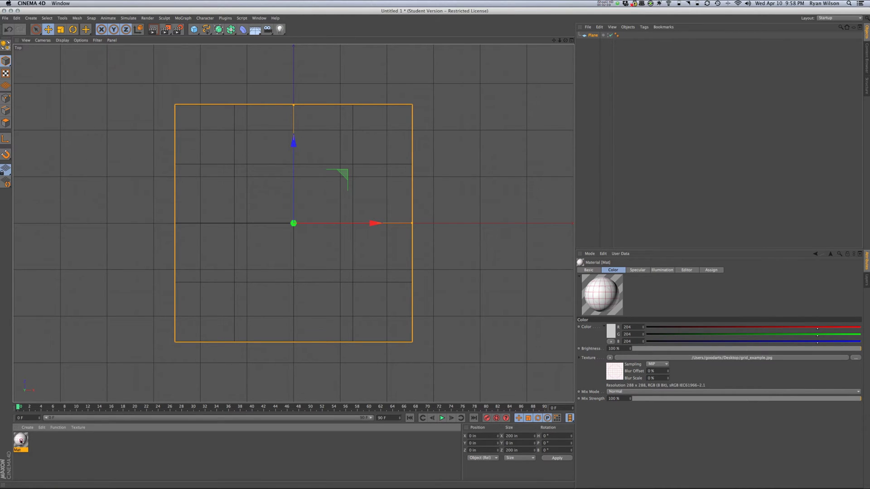
Step: Apply the grid material to the plane and set the Top view's display to Gouraud Shading
drag(20, 442, 593, 38)
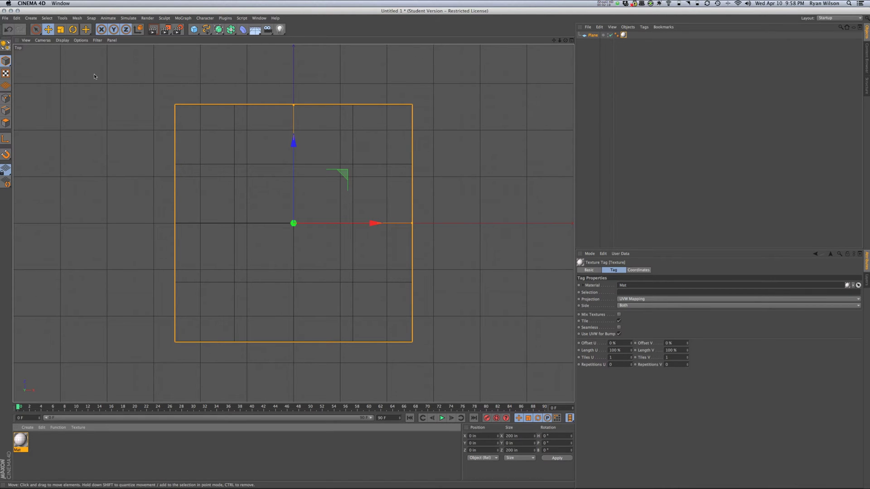
click(63, 41)
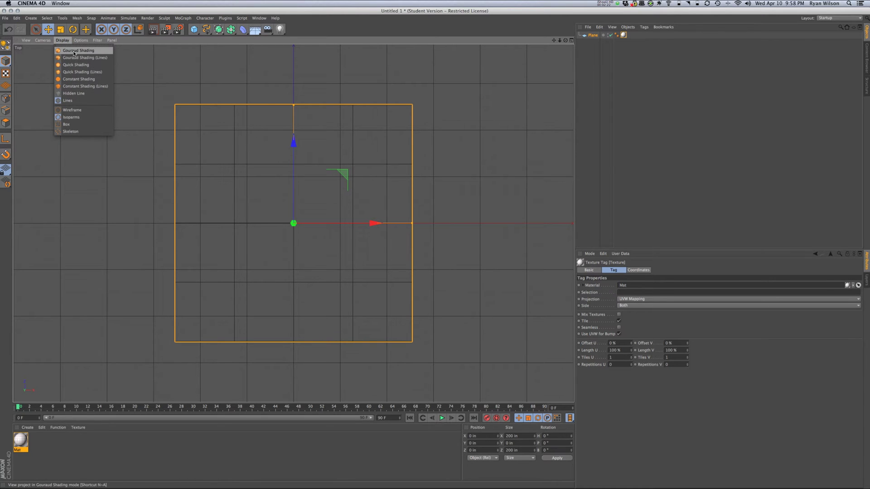
click(74, 53)
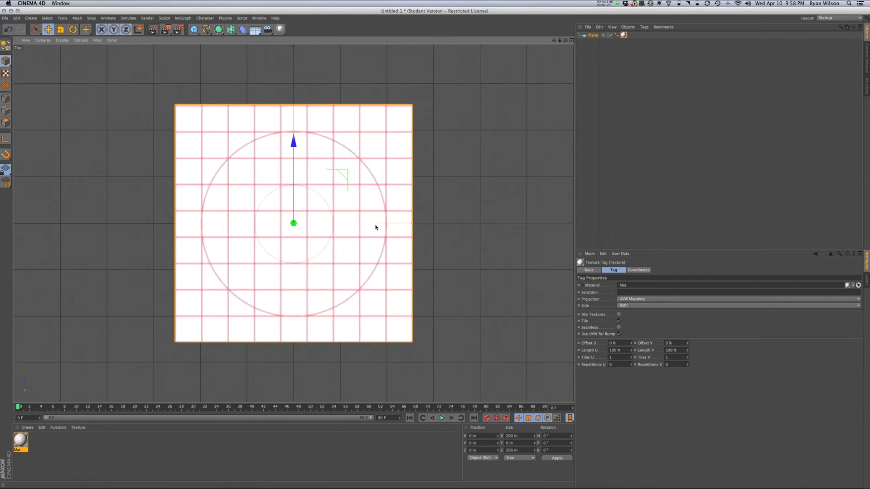
Step: Add a Protection tag to the plane to lock it in place
drag(374, 224, 391, 231)
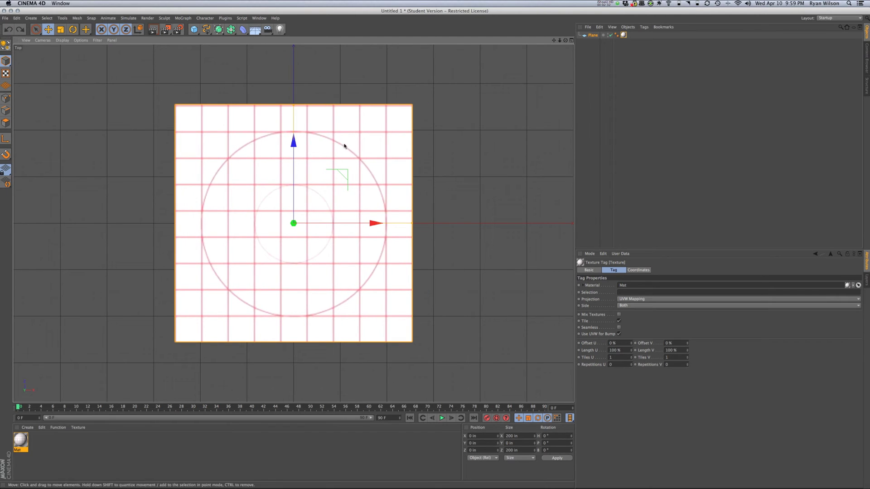
click(593, 35)
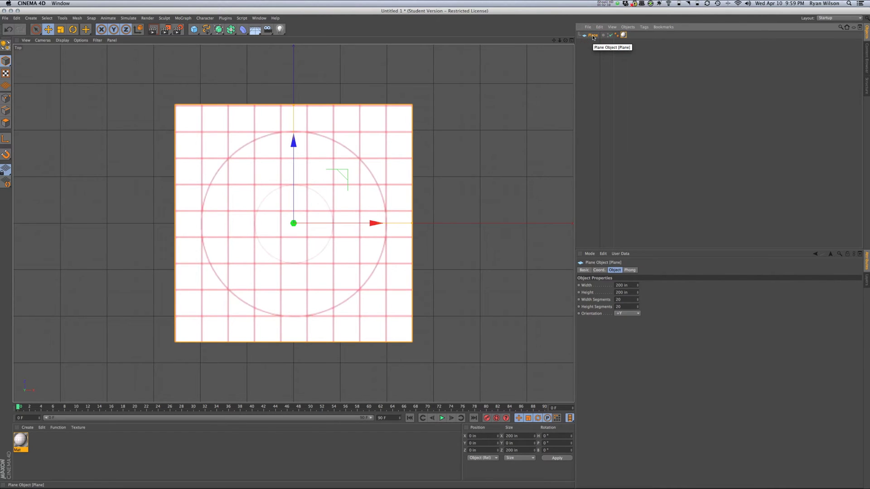
right_click(593, 37)
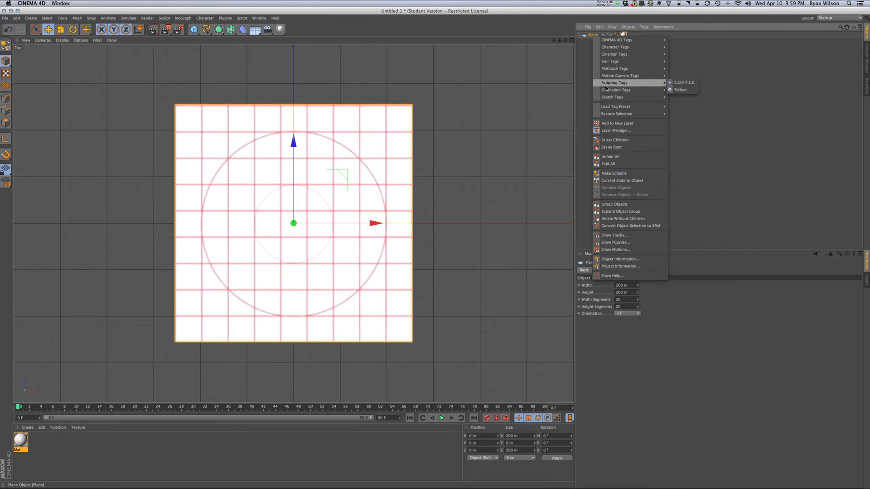
mouse_move(606, 42)
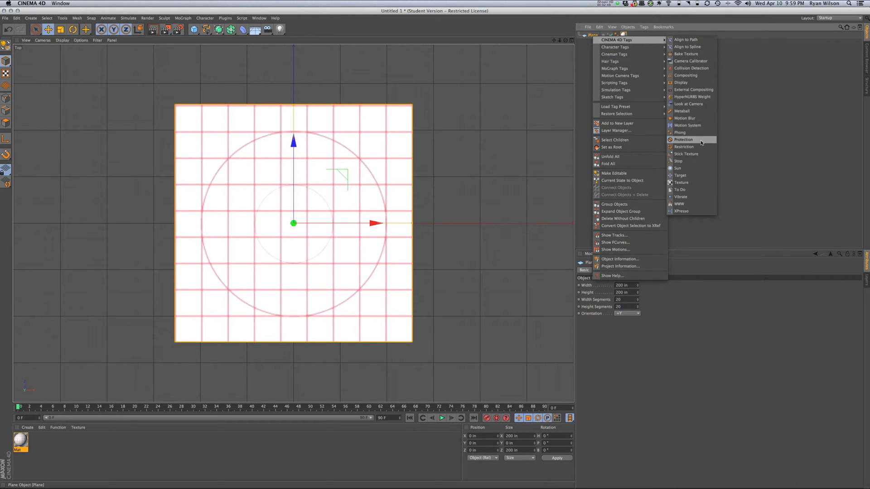
click(702, 143)
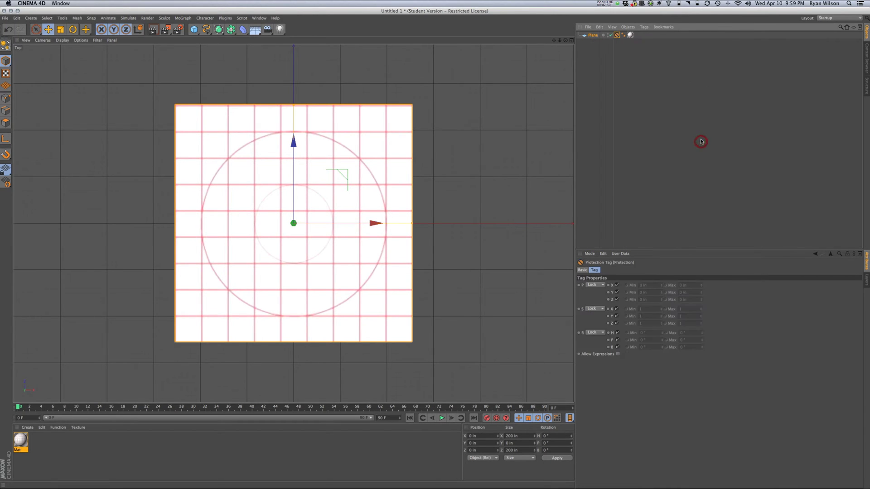
Step: Deselect the plane and activate the Linear spline tool
click(585, 36)
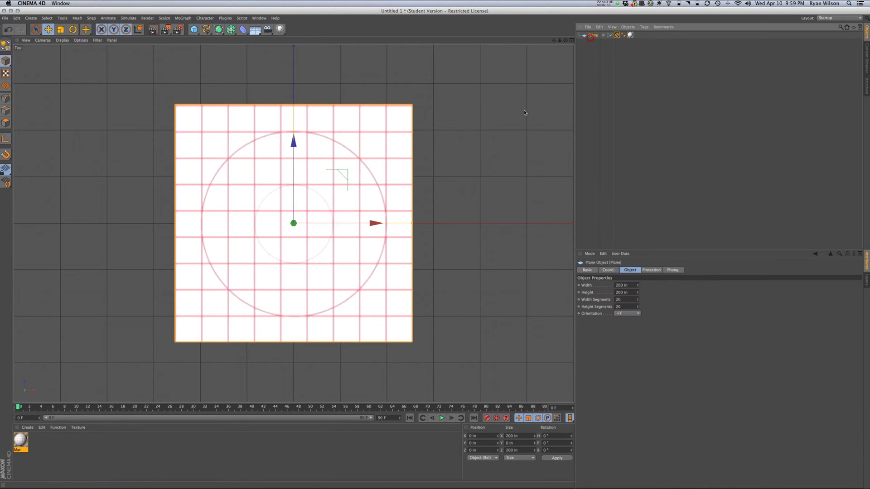
click(498, 100)
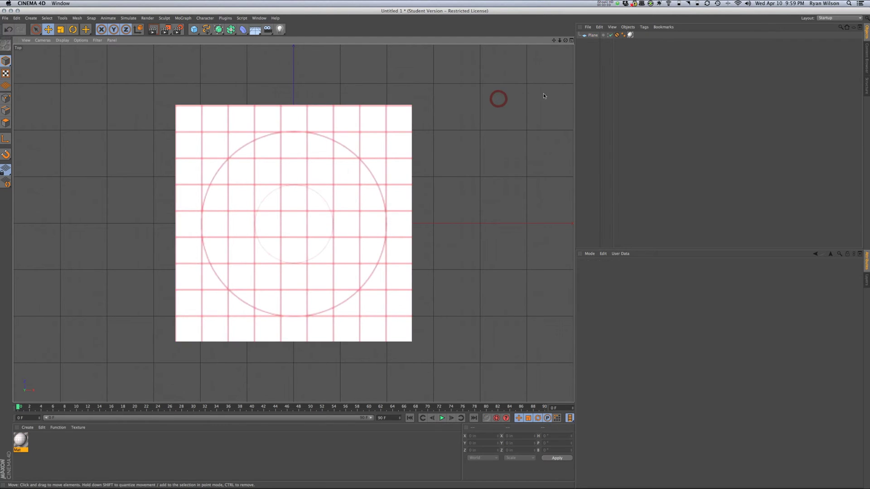
click(207, 30)
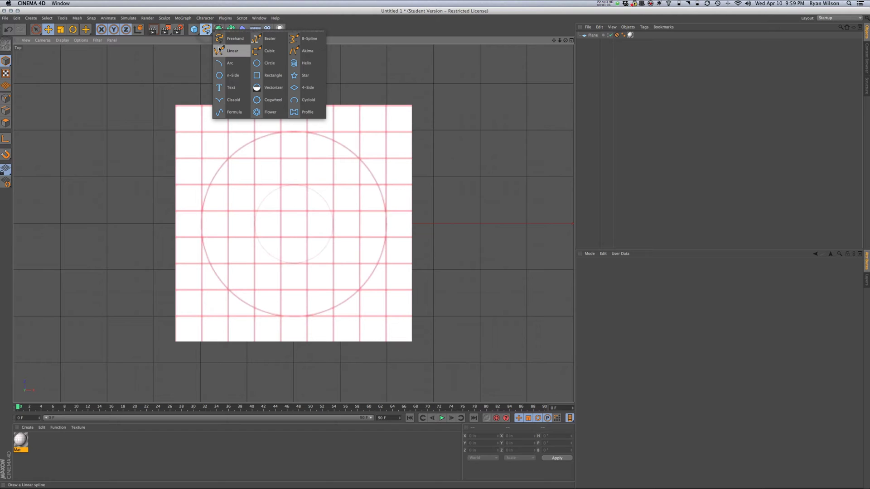
click(220, 52)
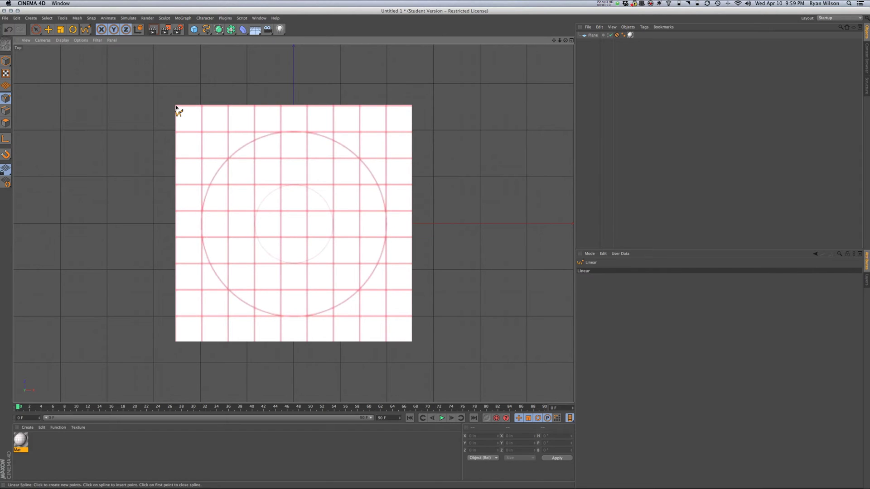
drag(176, 109, 411, 107)
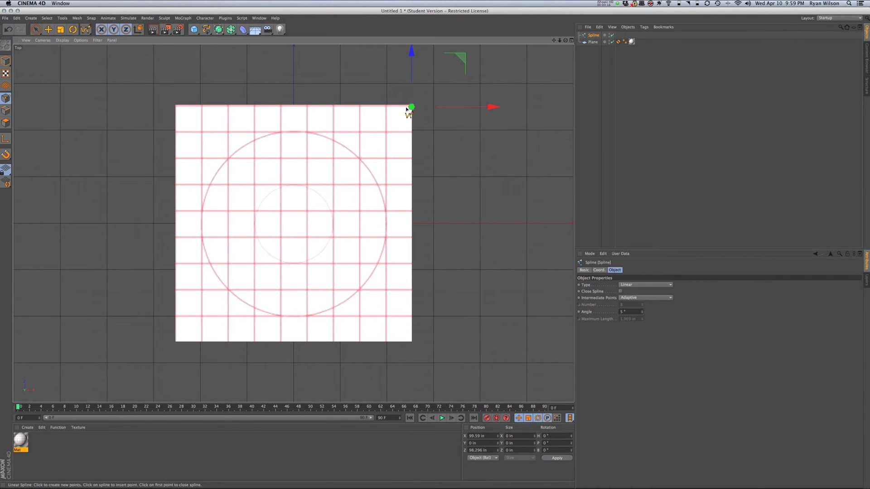
click(611, 43)
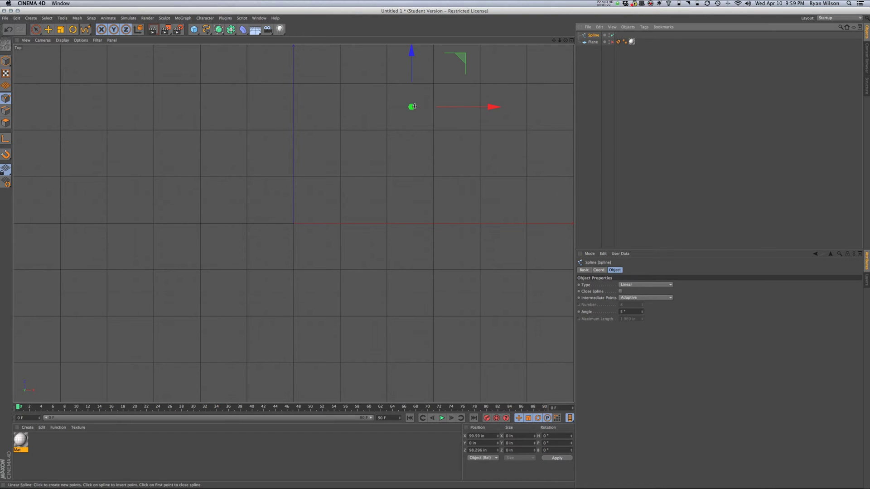
click(612, 42)
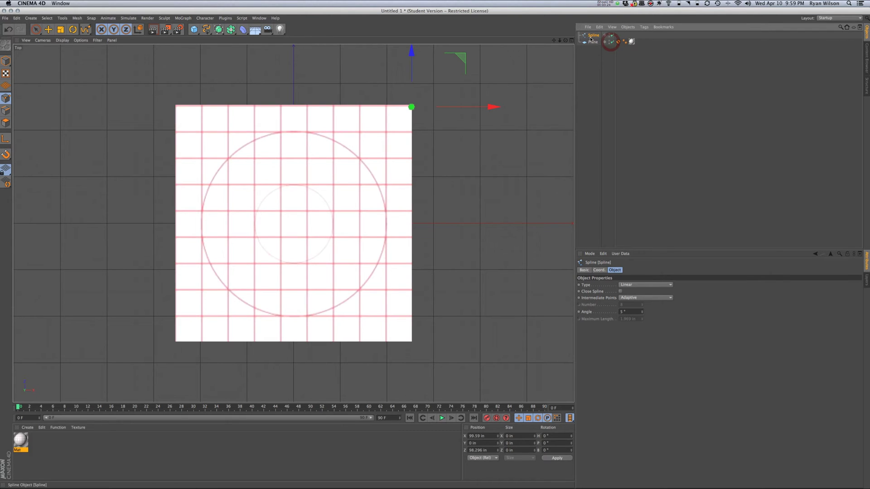
key(Delete)
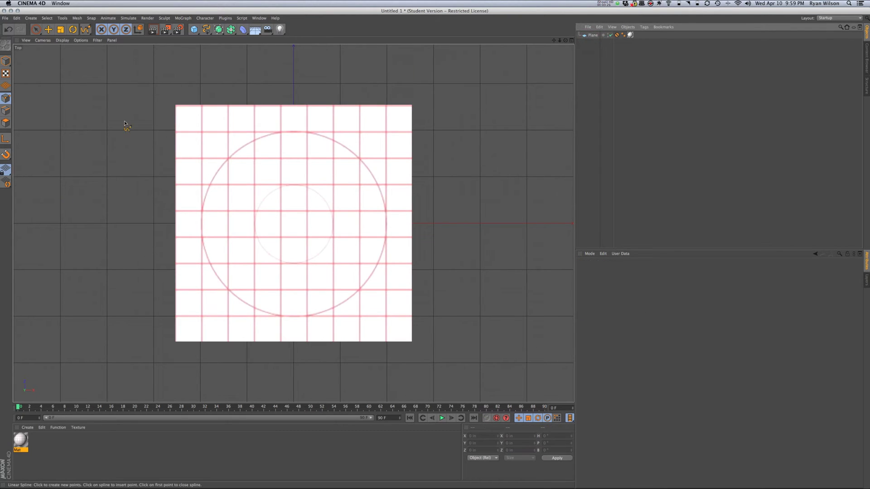
Step: Draw a two-point linear spline along the grid's upper edge from corner to corner, toggling the plane's visibility to check it
click(177, 108)
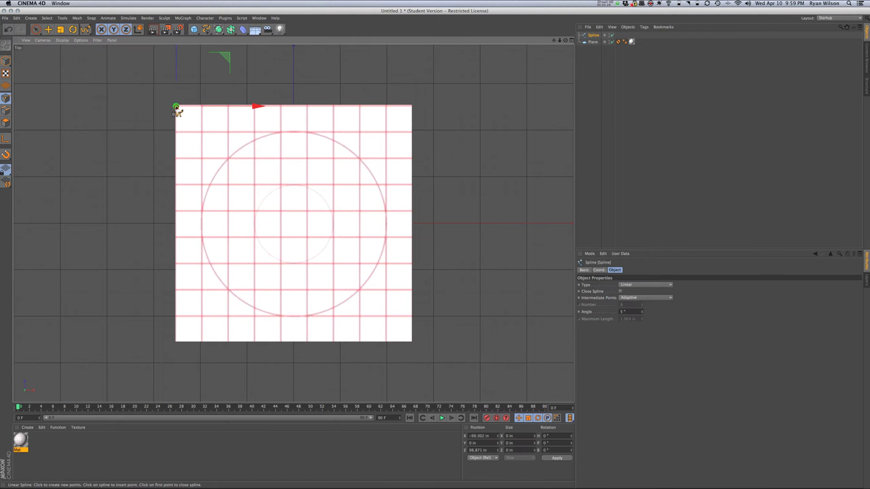
click(412, 106)
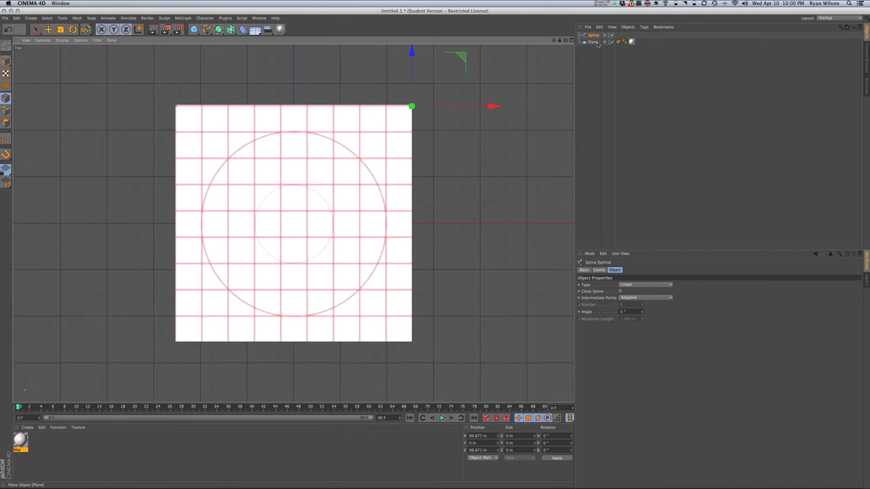
click(613, 42)
click(613, 42)
click(612, 42)
click(613, 42)
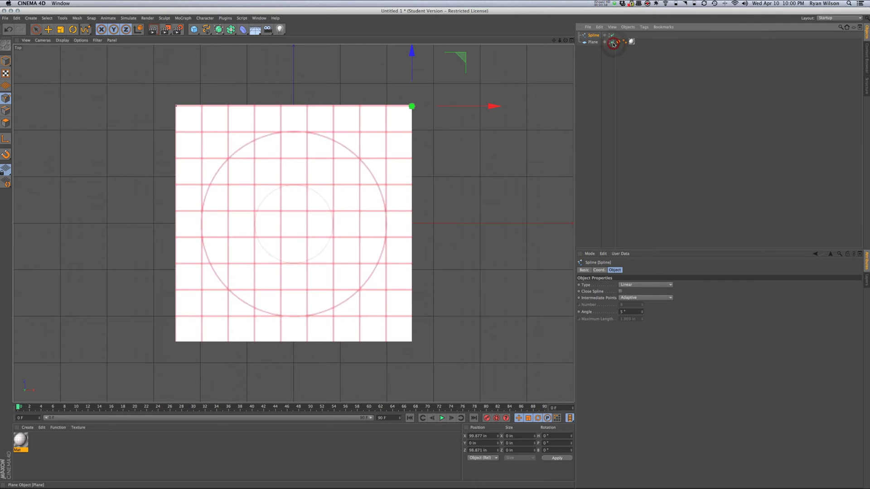
click(595, 36)
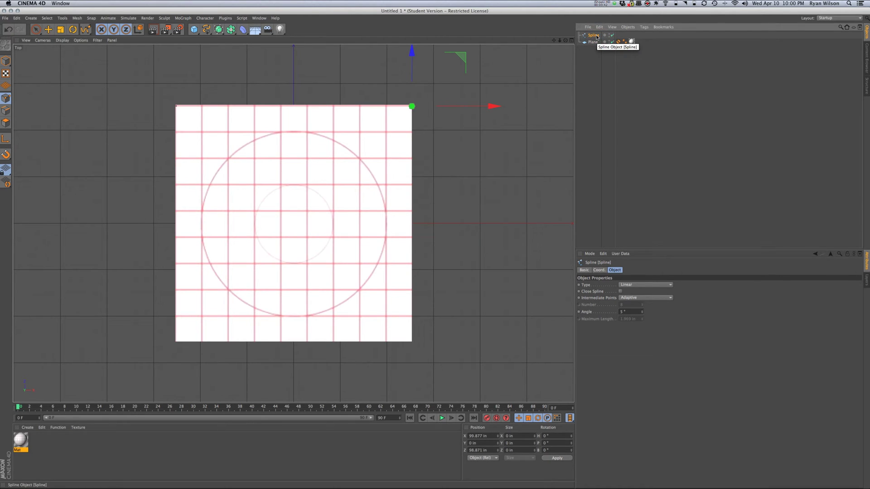
click(206, 30)
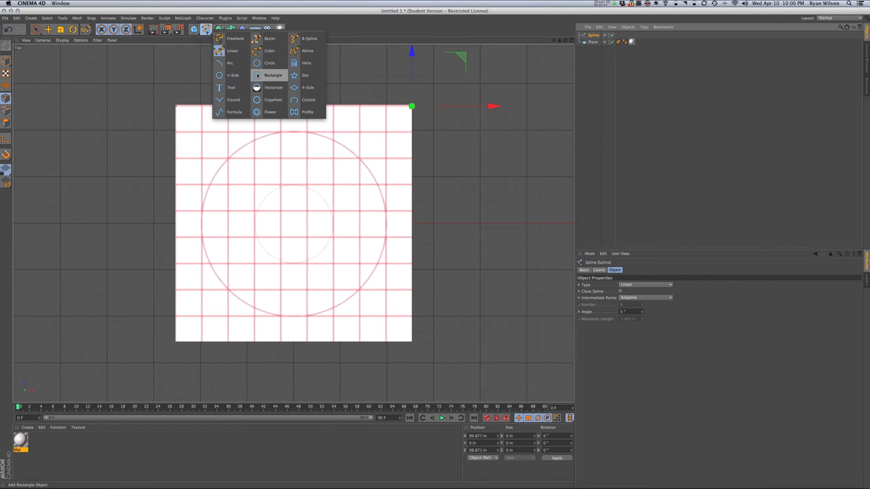
click(273, 76)
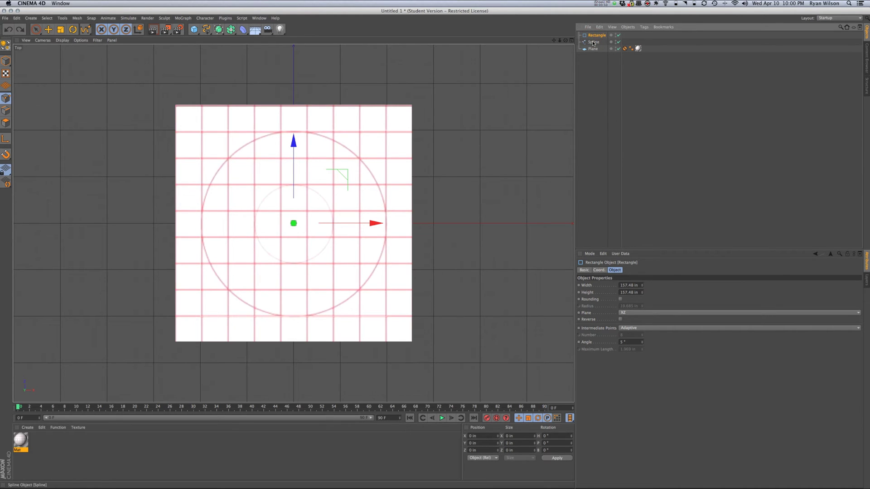
key(Delete)
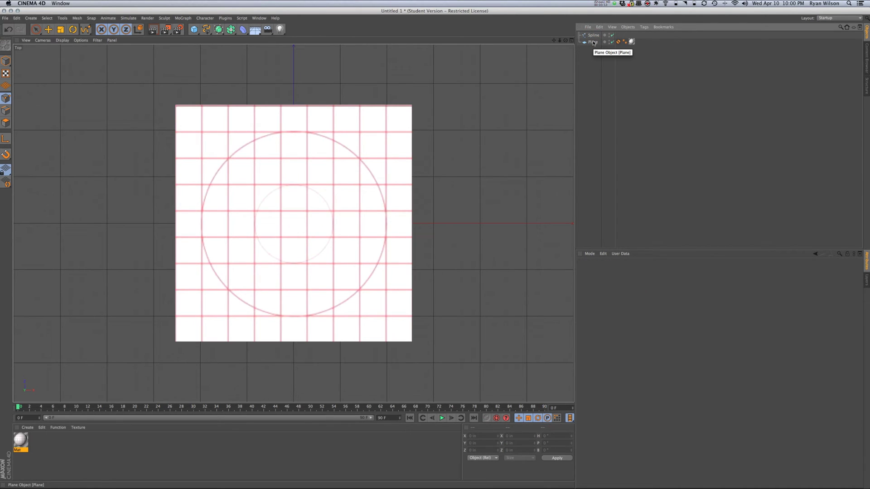
Step: In the Perspective view, add a Rectangle spline with a width and height of 5 in
key(F1)
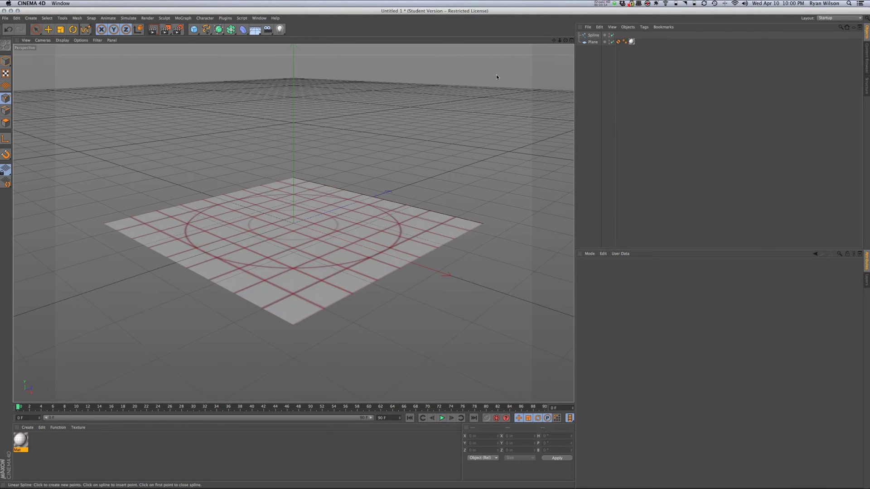
click(194, 29)
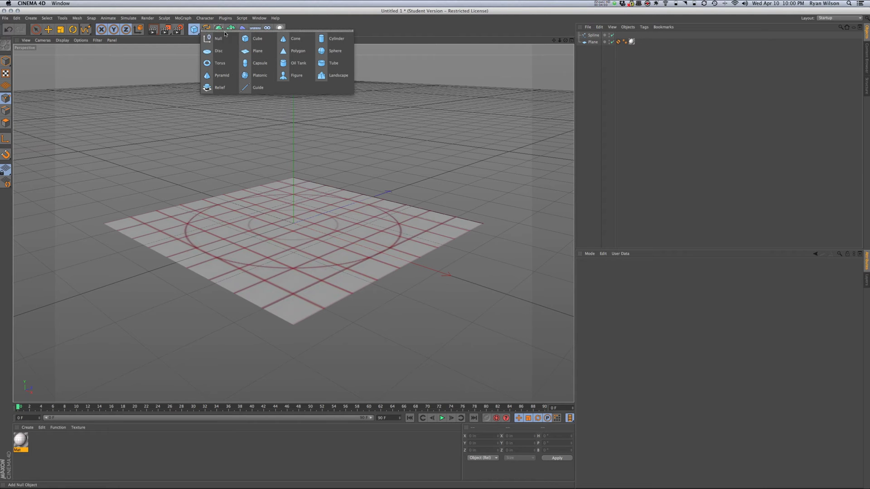
click(207, 29)
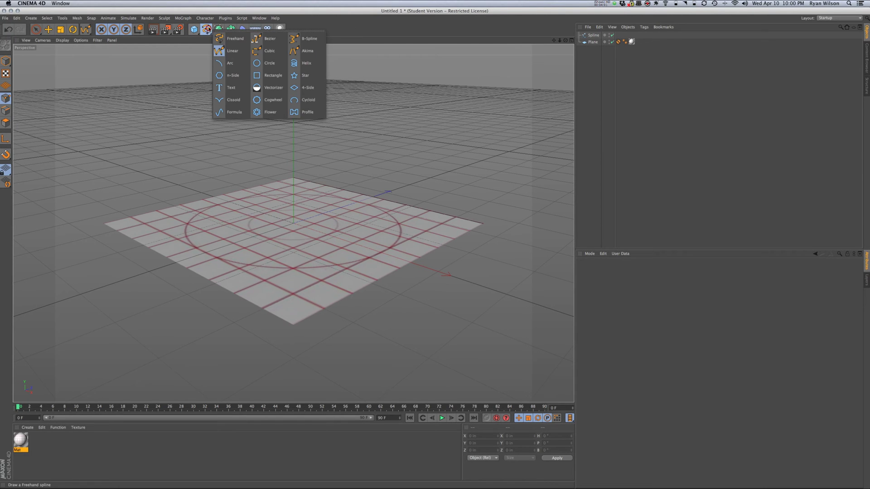
click(257, 75)
click(628, 286)
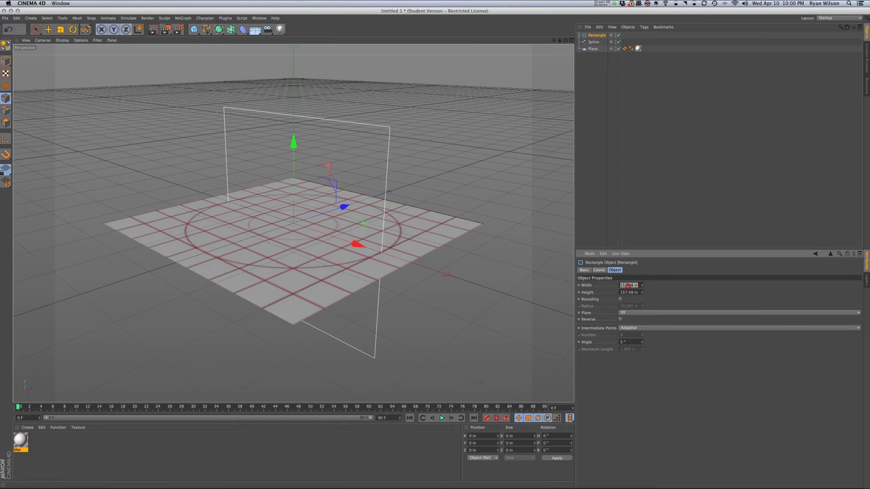
double_click(628, 286)
text(5)
key(Tab)
text(5)
key(Return)
Step: Reduce the rectangle spline's width and height to 2 in
click(629, 286)
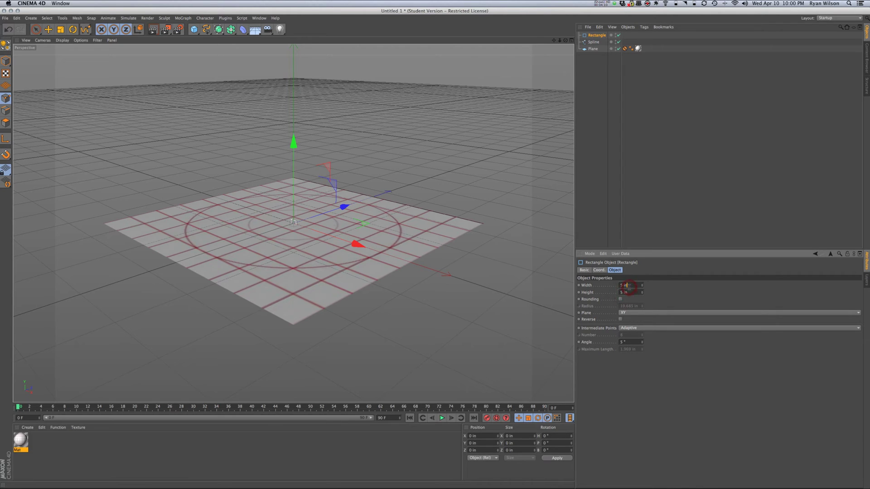
text(2)
click(632, 288)
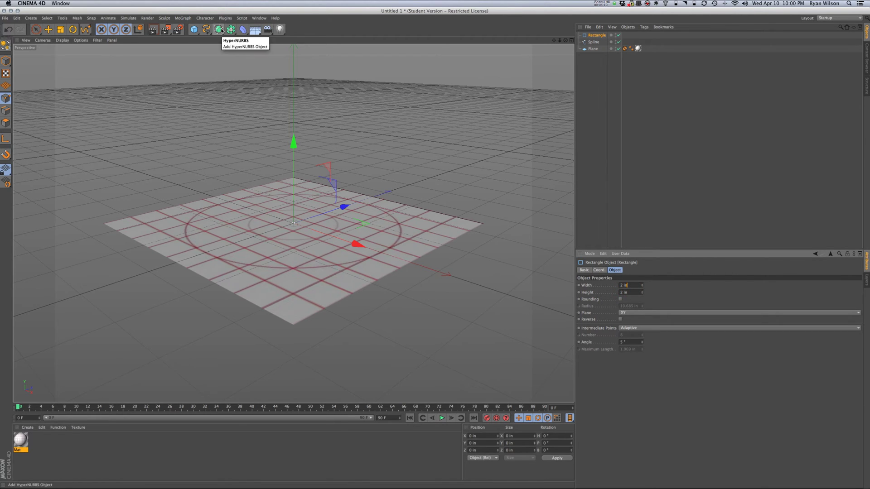
Step: Add a Sweep NURBS, nest the Rectangle and Spline under it, and inspect the swept bar along the plane's edge
click(221, 30)
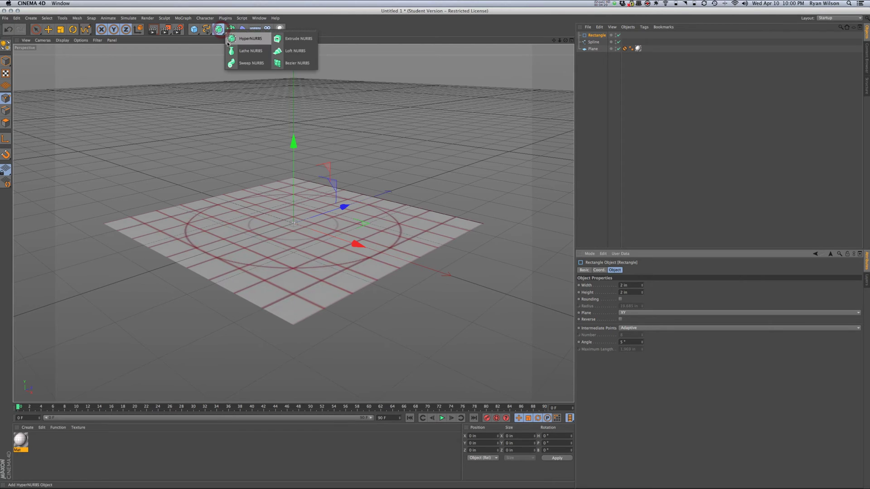
click(235, 64)
click(595, 49)
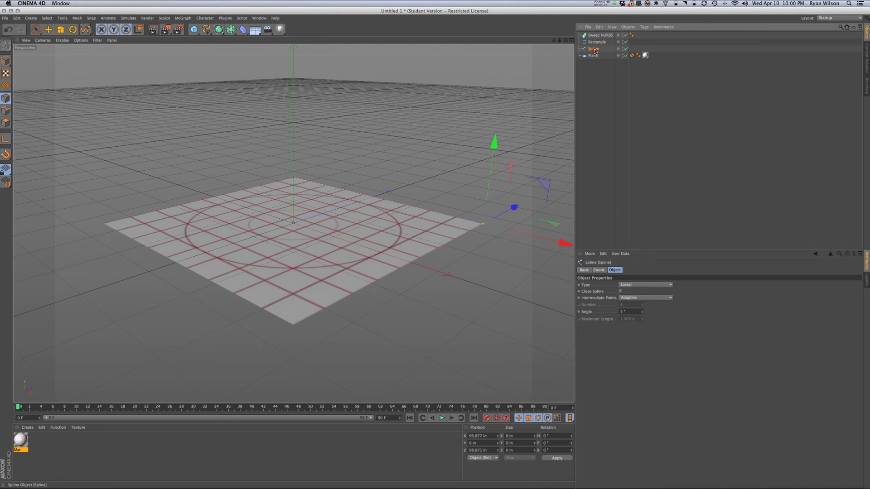
shift+click(597, 43)
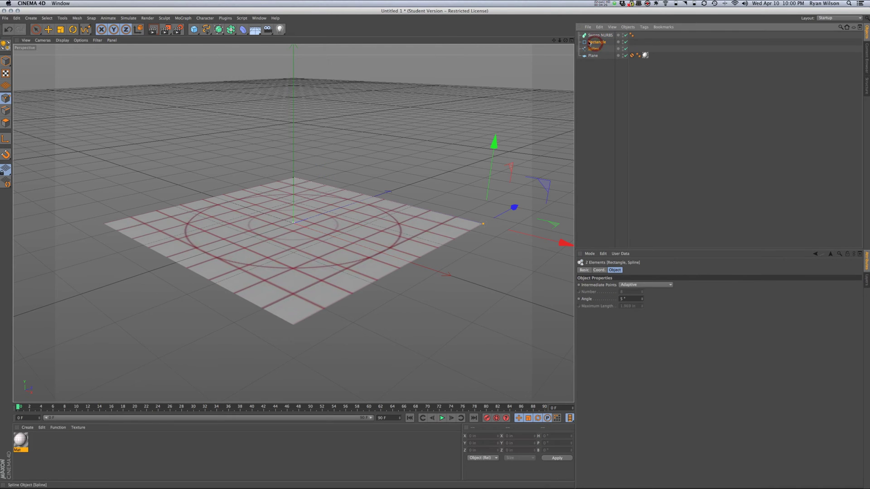
drag(599, 44, 595, 37)
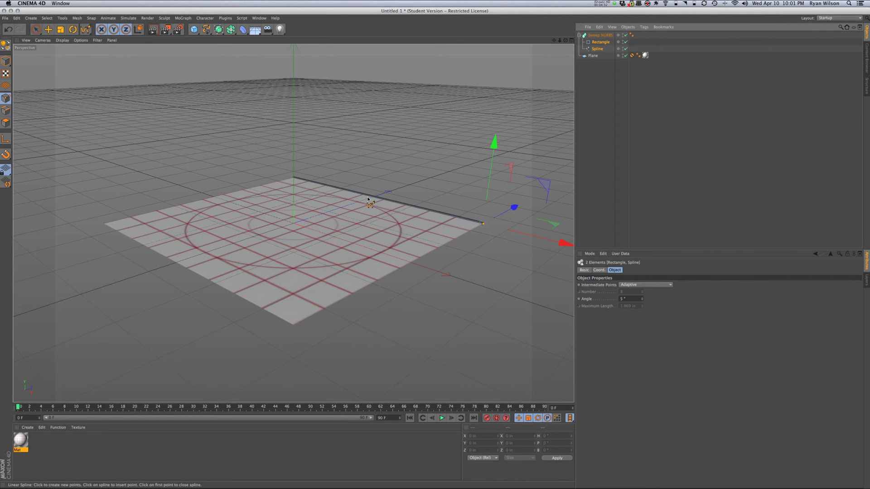
scroll(368, 200, up, 10)
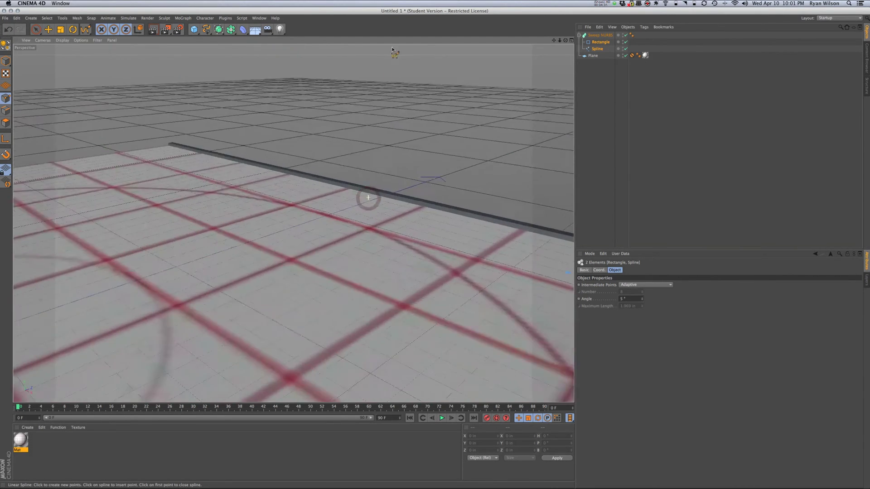
mouse_move(371, 187)
alt+mouse_down()
mouse_move(369, 224)
mouse_move(368, 188)
mouse_move(383, 206)
mouse_move(365, 189)
mouse_move(381, 190)
alt+mouse_up()
scroll(382, 190, down, 8)
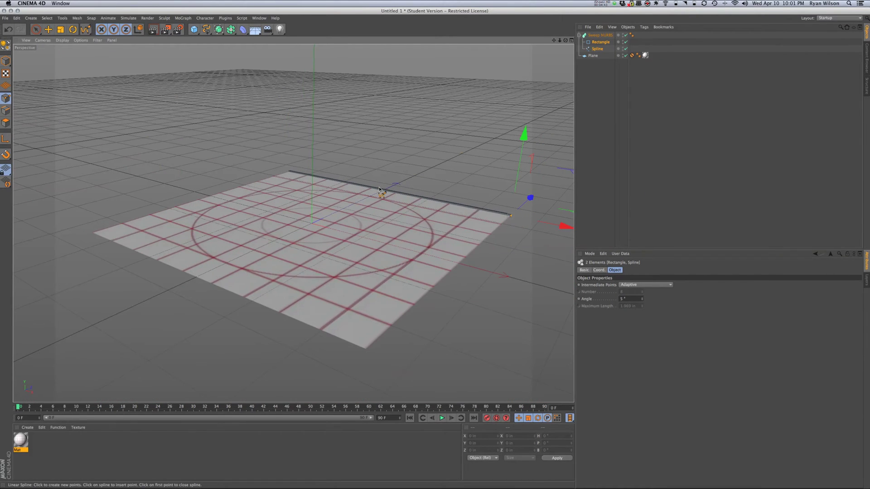
Step: Collapse the Sweep NURBS hierarchy and rename the object LR-01
click(579, 35)
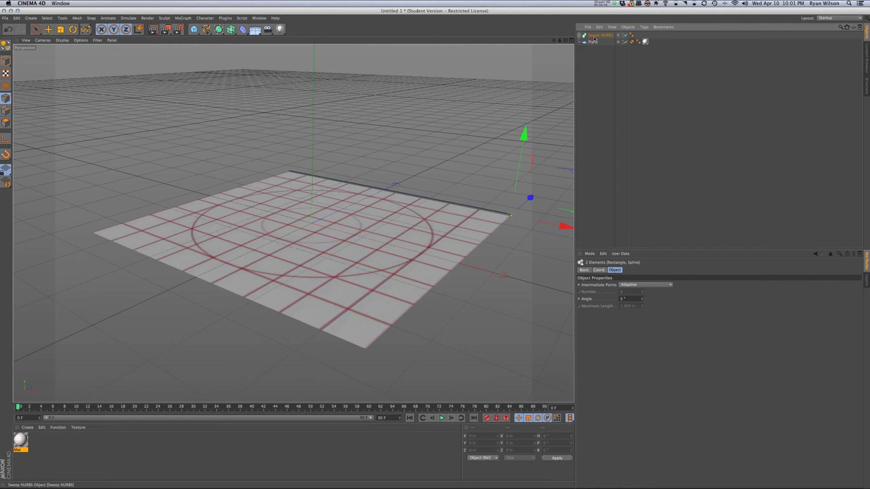
double_click(594, 37)
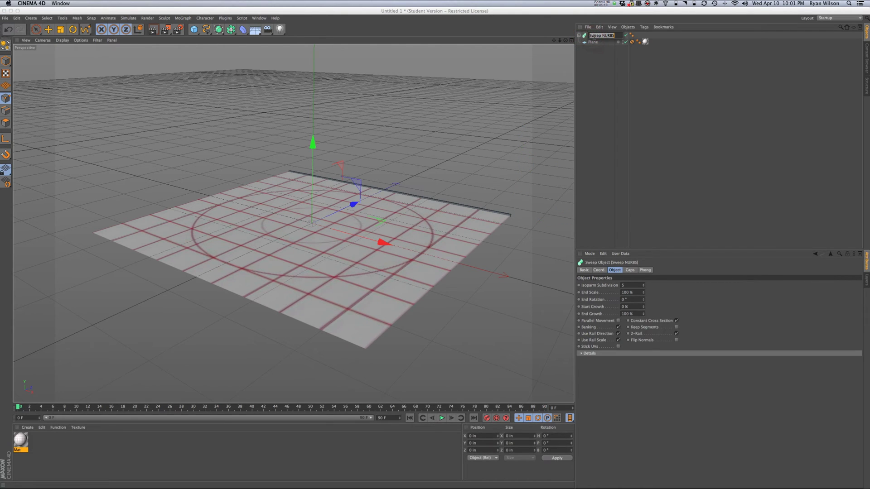
key(BackSpace)
text(R-01)
key(Return)
Step: In the Top view, make two successive copies of LR-01, moving them down onto the second and third horizontal grid lines
key(F2)
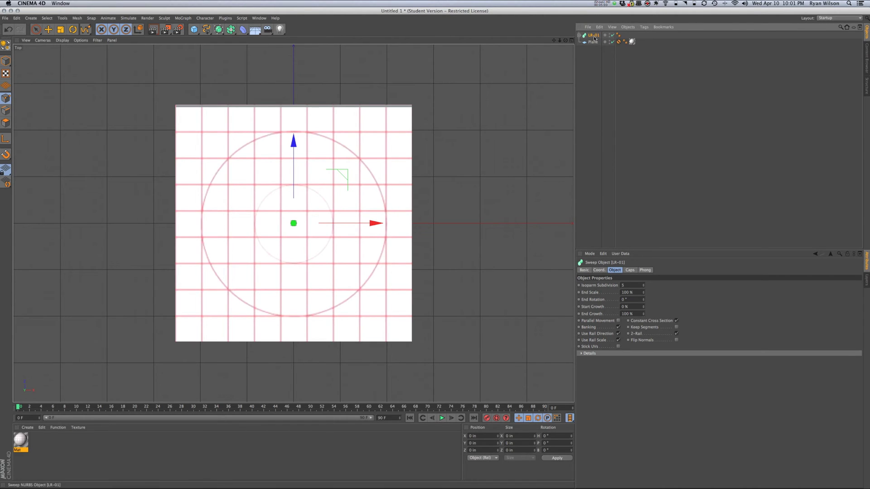
drag(594, 38, 595, 42)
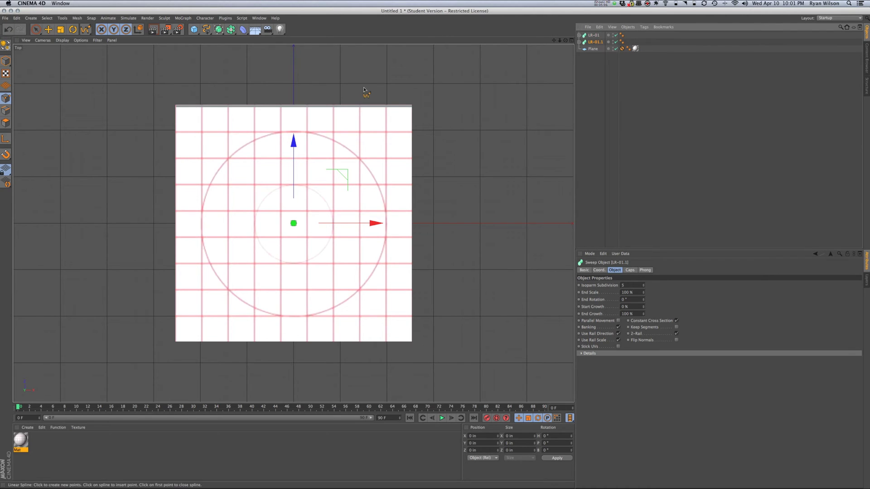
drag(297, 146, 295, 173)
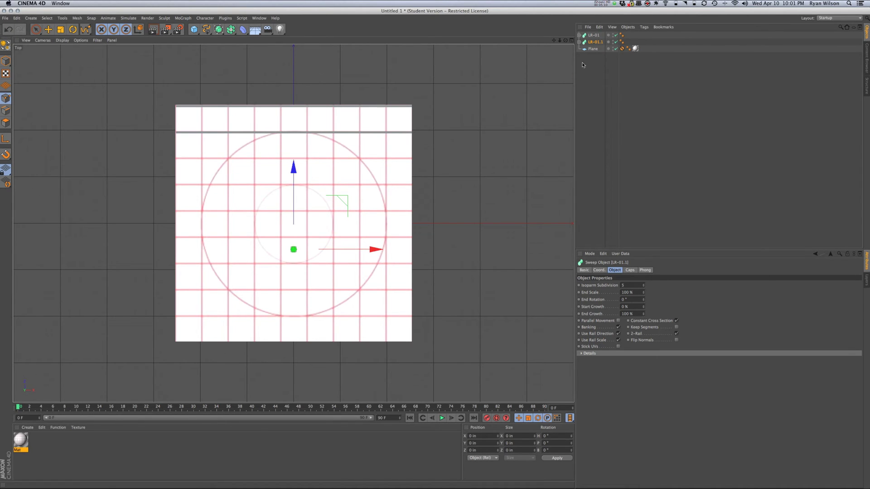
ctrl+drag(596, 45, 596, 50)
drag(296, 165, 295, 194)
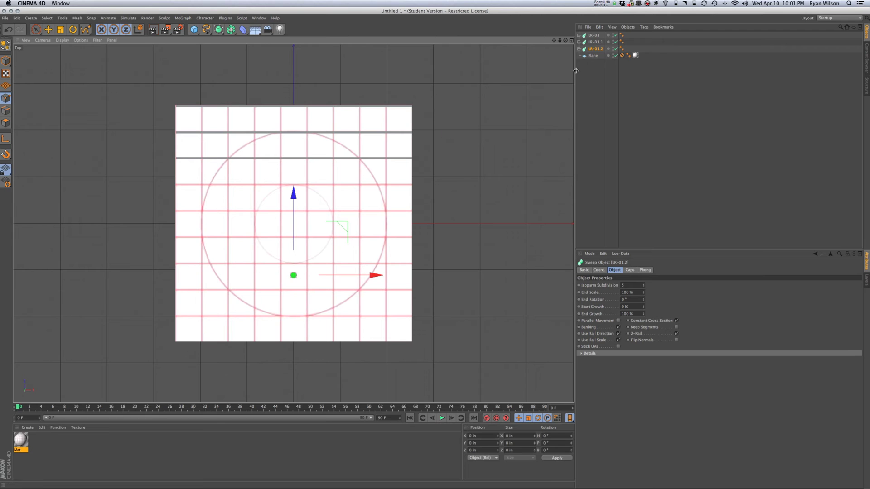
Step: Duplicate the three LR-01 bars and move the copies down onto the fourth, fifth and sixth horizontal grid lines
click(594, 35)
ctrl+click(596, 42)
ctrl+click(595, 49)
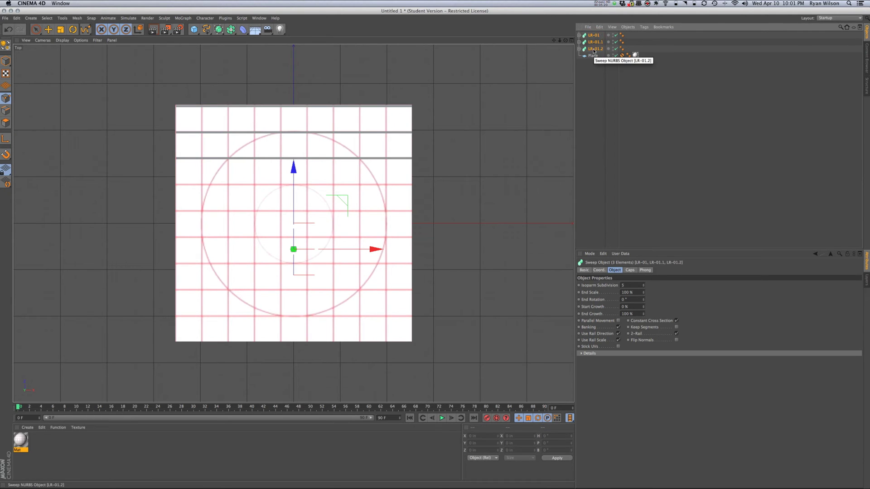
ctrl+drag(594, 52, 594, 52)
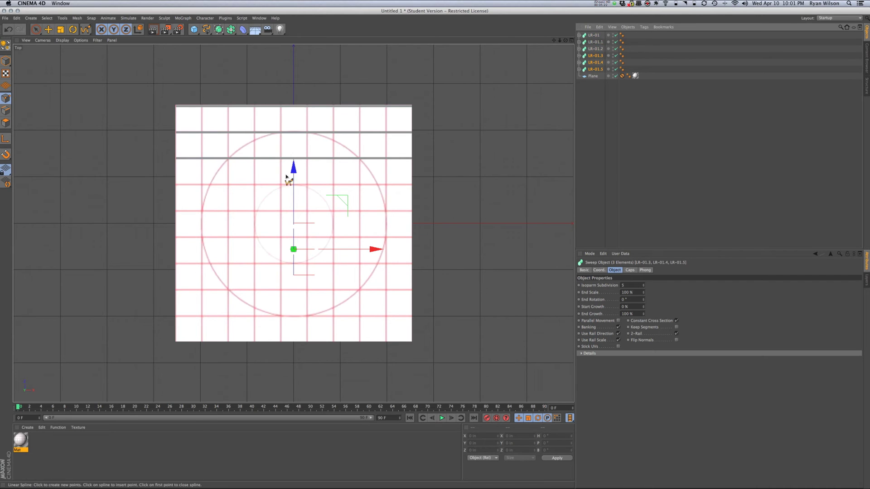
drag(295, 167, 295, 248)
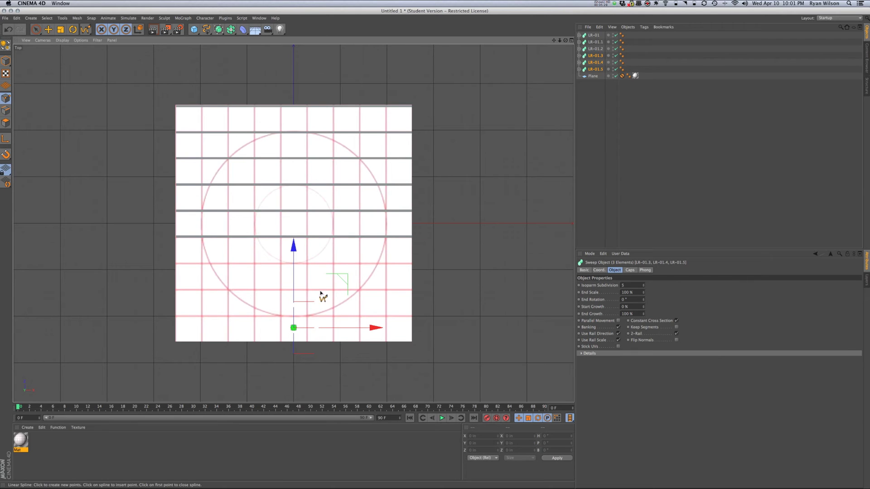
Step: Duplicate bars LR-01.2 through LR-01.5 and move the four copies down onto the remaining horizontal grid lines
click(596, 49)
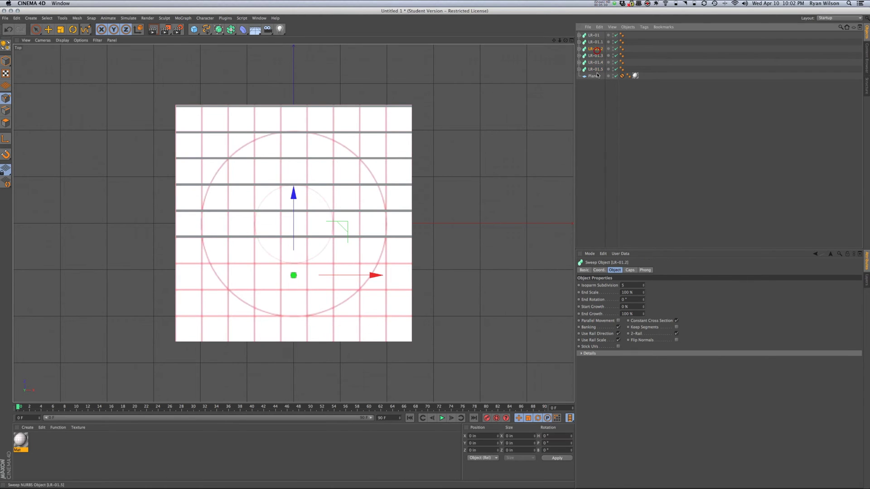
shift+click(596, 69)
ctrl+drag(598, 71, 597, 76)
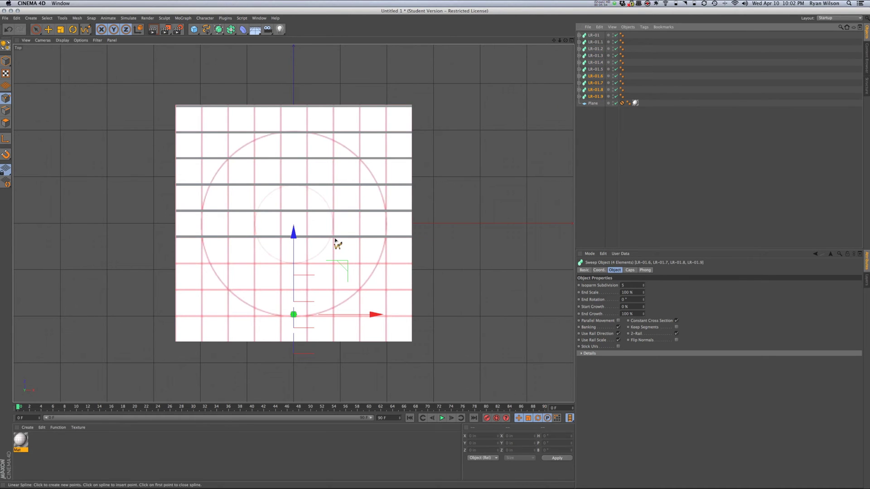
drag(295, 241, 290, 342)
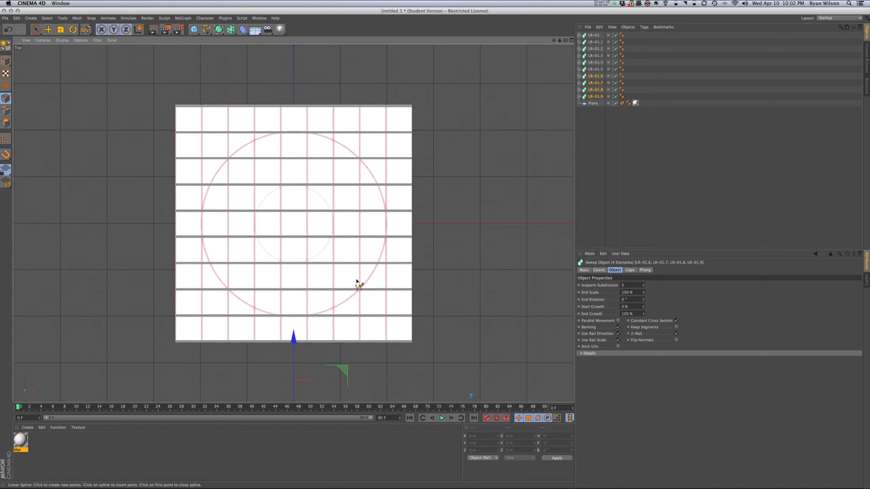
Step: Rename bars LR-01.1 through LR-01.5 in order as LR-02, LR-03, LR-04, LR-05 and LR-06
double_click(601, 42)
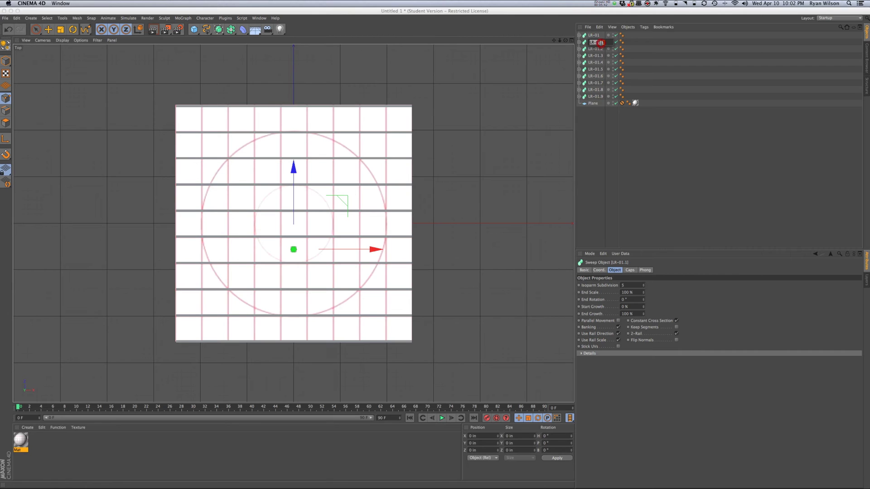
text(LR-01.)
text(2)
double_click(601, 49)
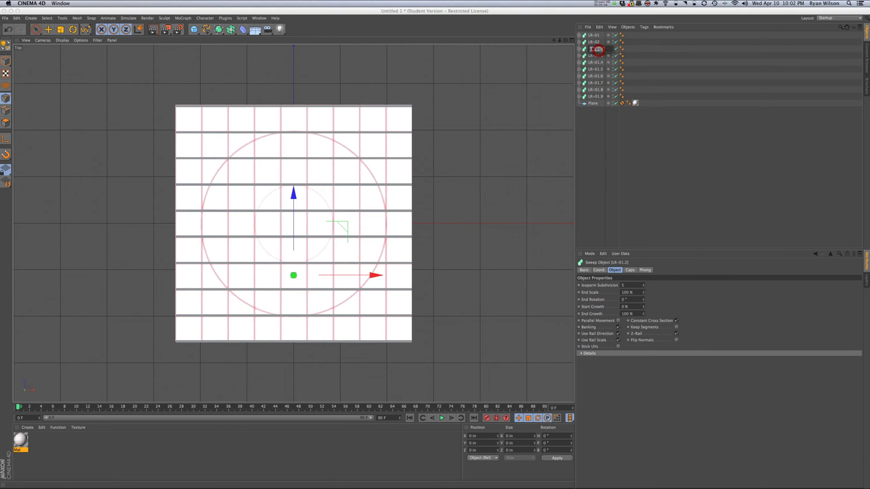
text(LR-03)
double_click(598, 55)
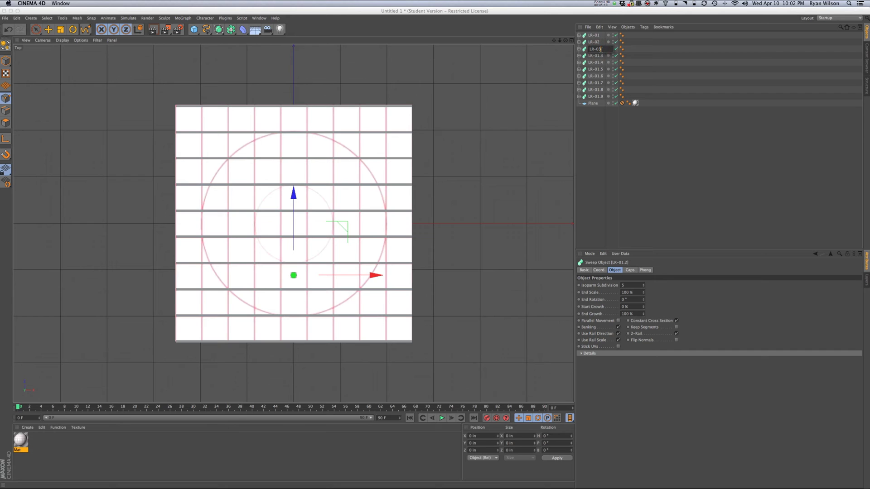
text(LR-04)
double_click(598, 63)
text(LR-05)
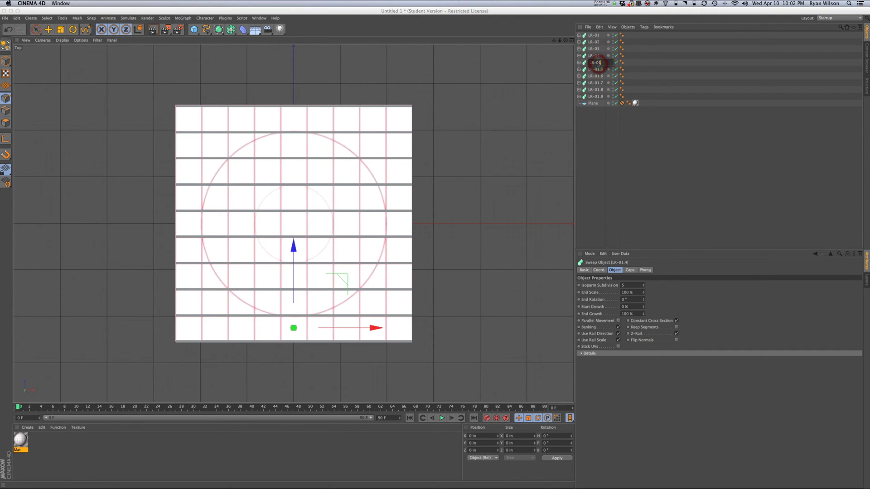
double_click(597, 69)
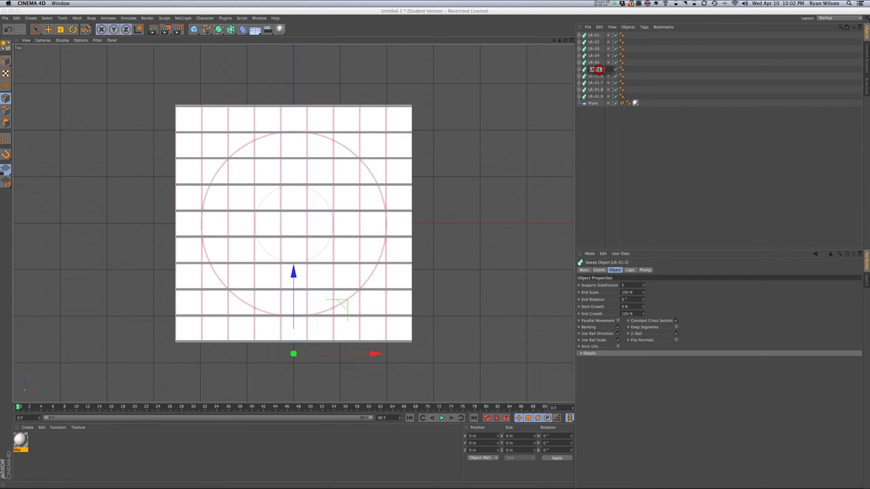
text(LR-06)
key(Return)
Step: Rename the remaining four bar copies in order as LR-07, LR-08, LR-09 and LR-10
double_click(598, 76)
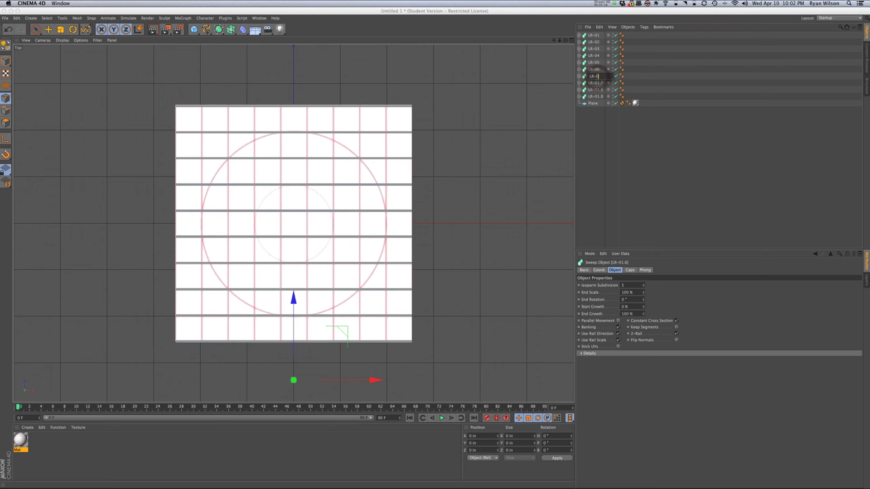
text(LR-07)
key(Return)
double_click(597, 83)
text(LR-08)
key(Return)
double_click(597, 90)
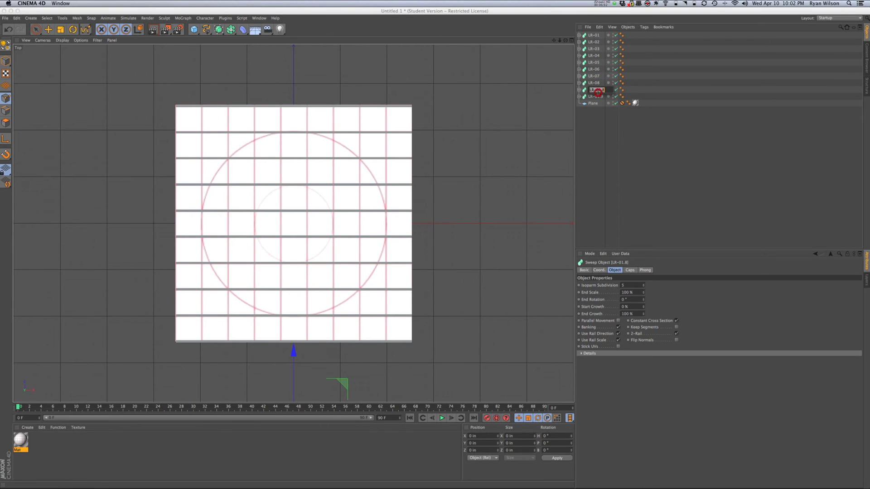
key(Escape)
click(595, 102)
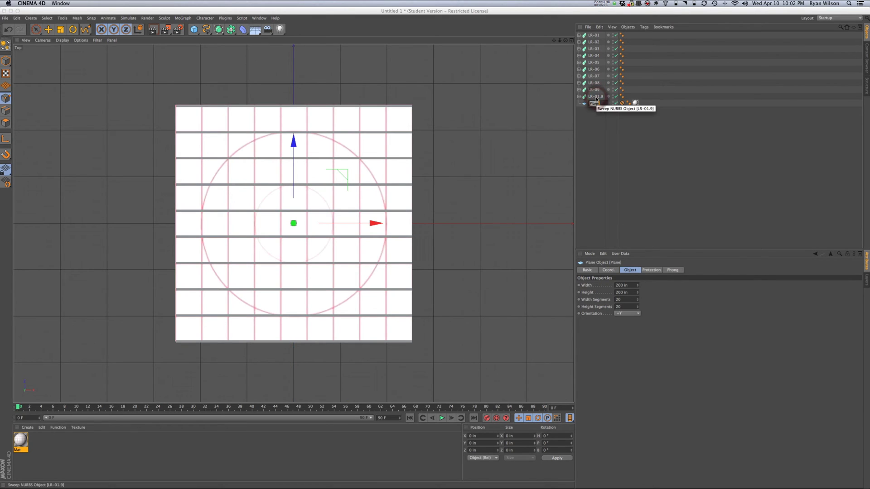
double_click(597, 97)
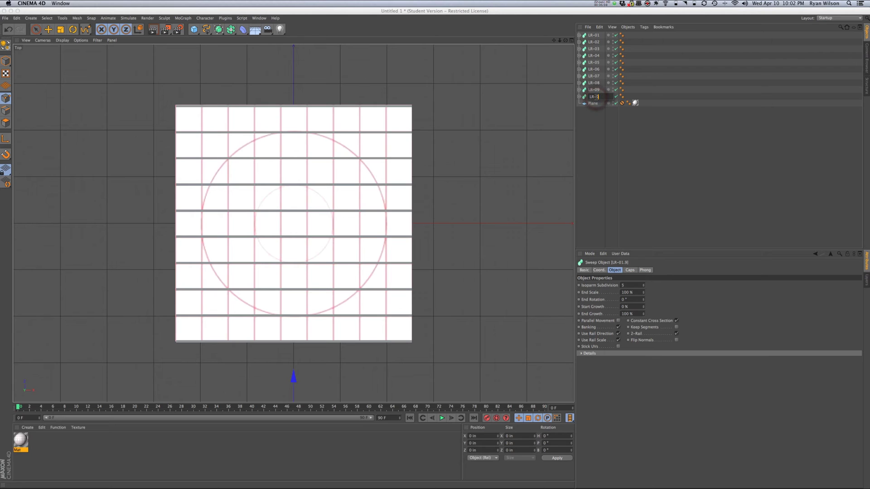
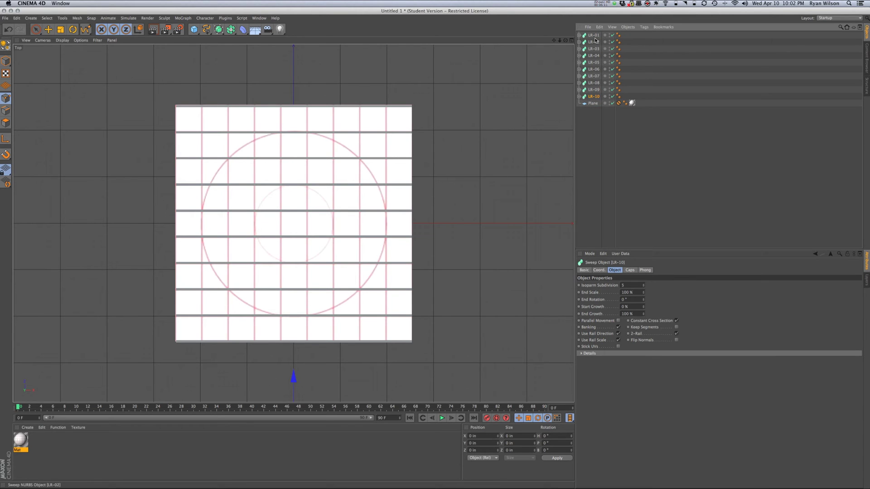
Step: Duplicate all ten bars LR-01 through LR-10 and rotate the copies 90° in the Top view
click(594, 36)
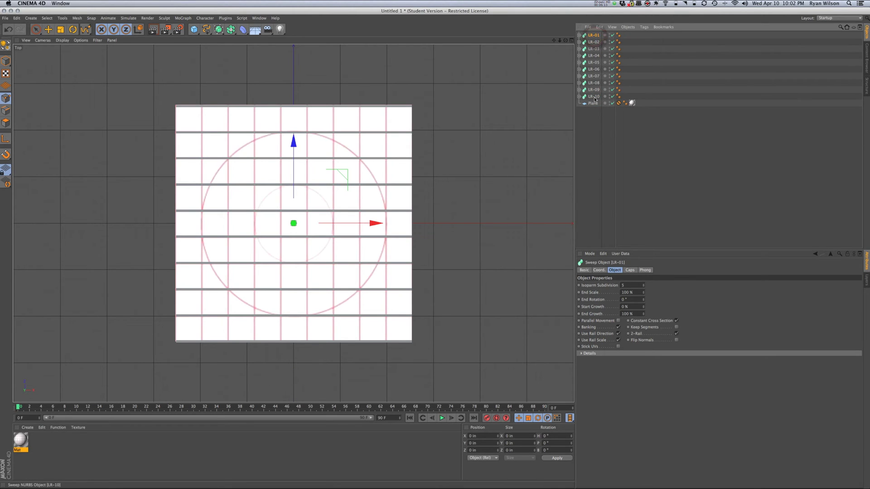
shift+click(594, 98)
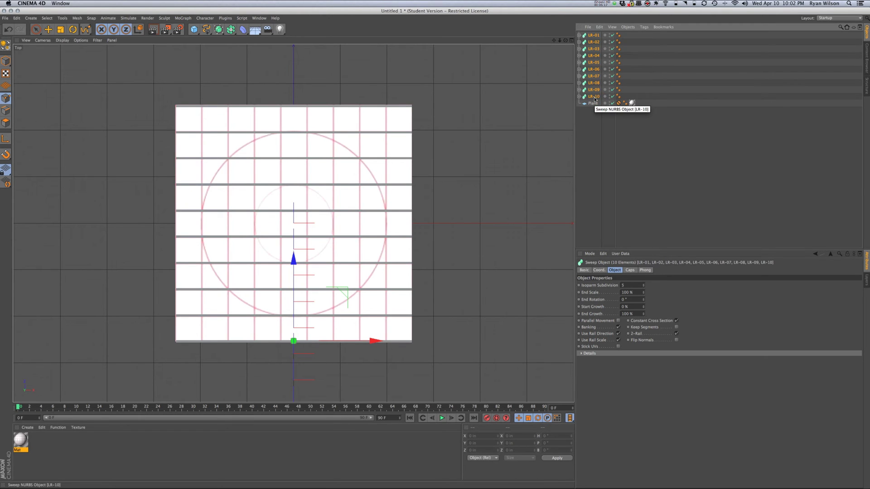
ctrl+drag(595, 99, 596, 105)
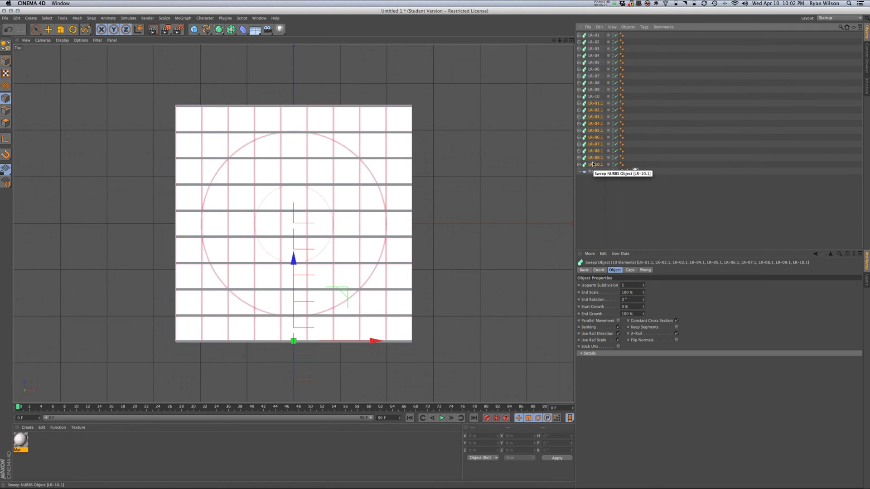
key(r)
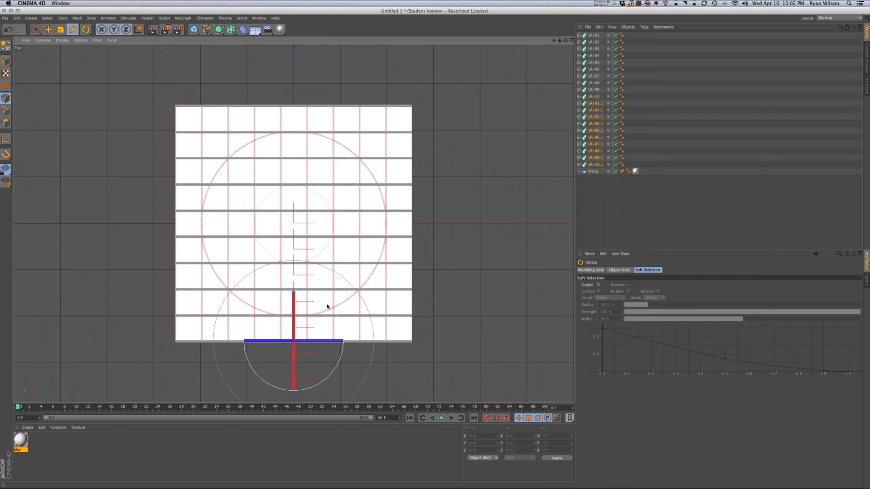
drag(268, 301, 242, 374)
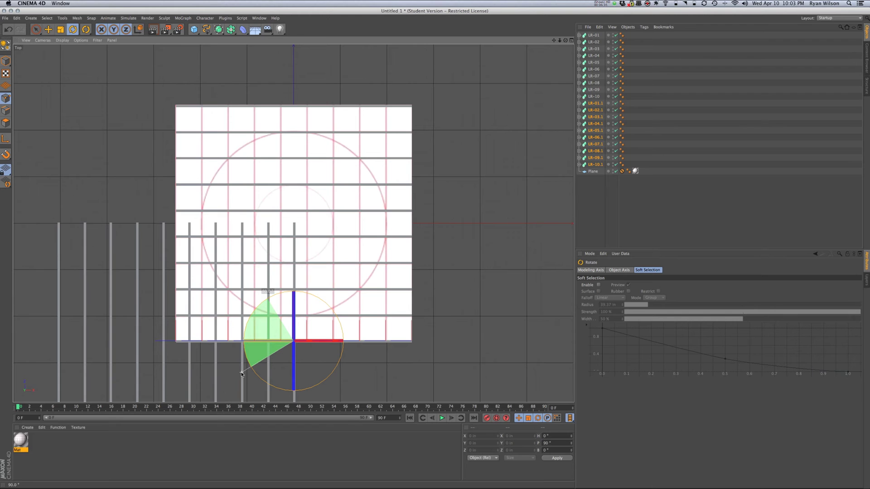
drag(242, 374, 243, 374)
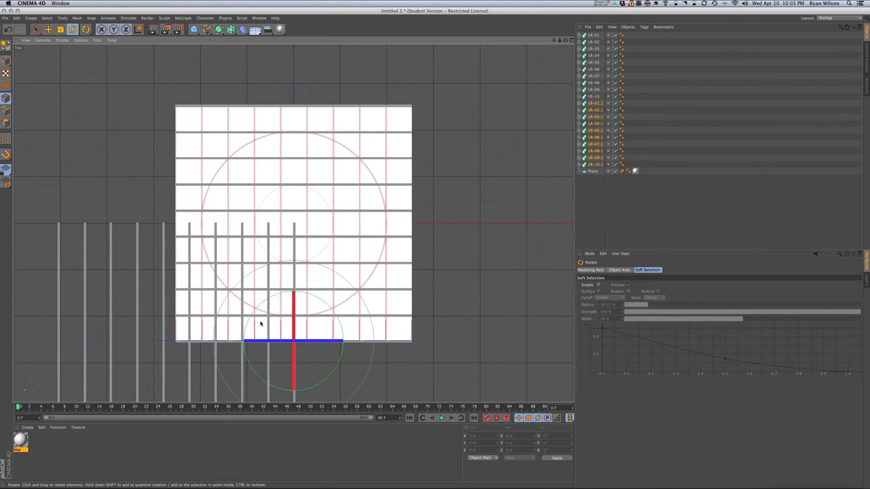
Step: Move the rotated bars over the plane onto its vertical grid lines and check the grid in the Perspective view
key(e)
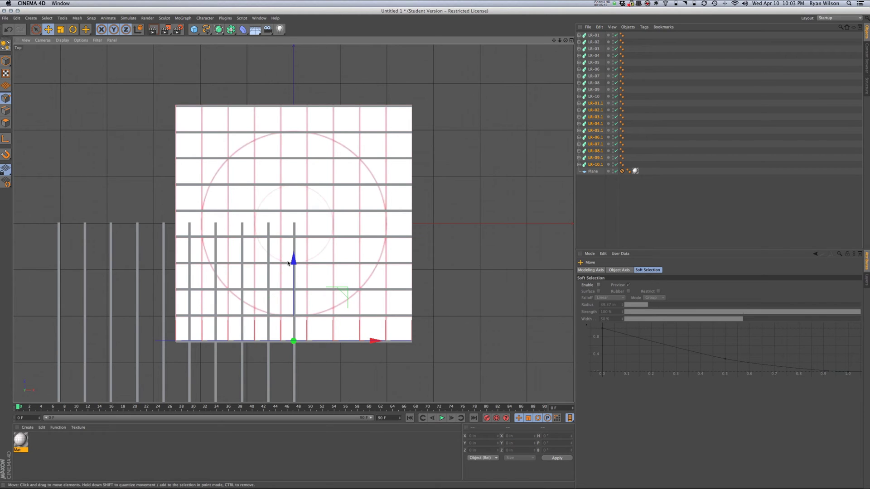
drag(294, 262, 337, 145)
drag(373, 223, 490, 228)
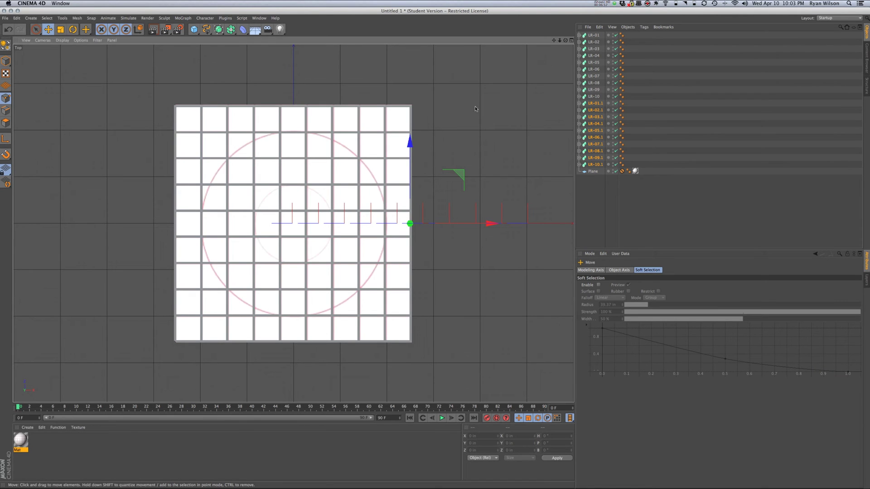
key(F1)
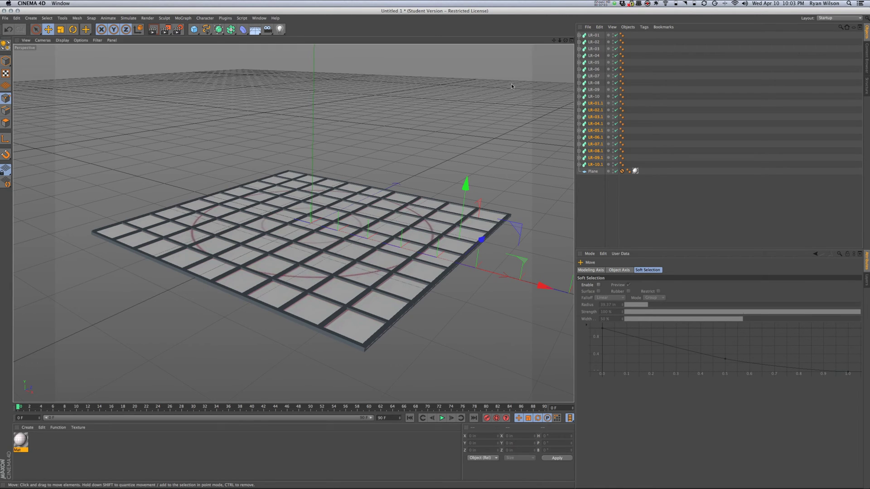
Step: Add a Circle spline in the Top view
key(F2)
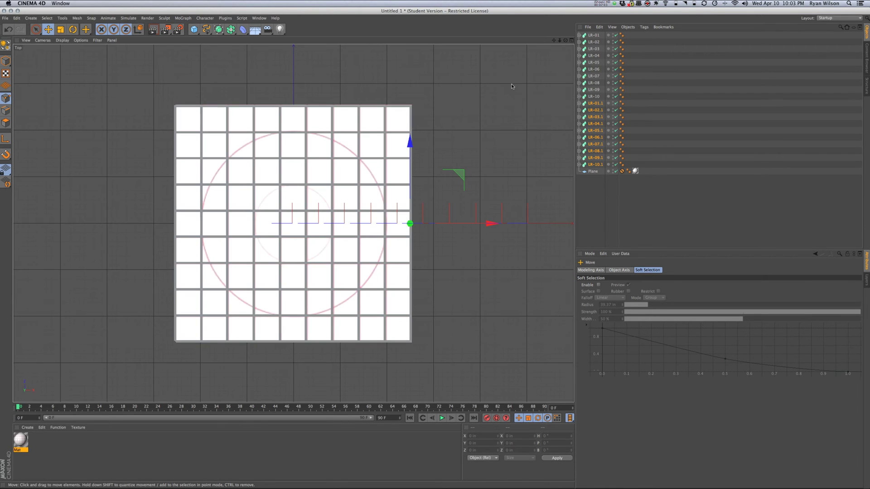
click(203, 32)
click(254, 61)
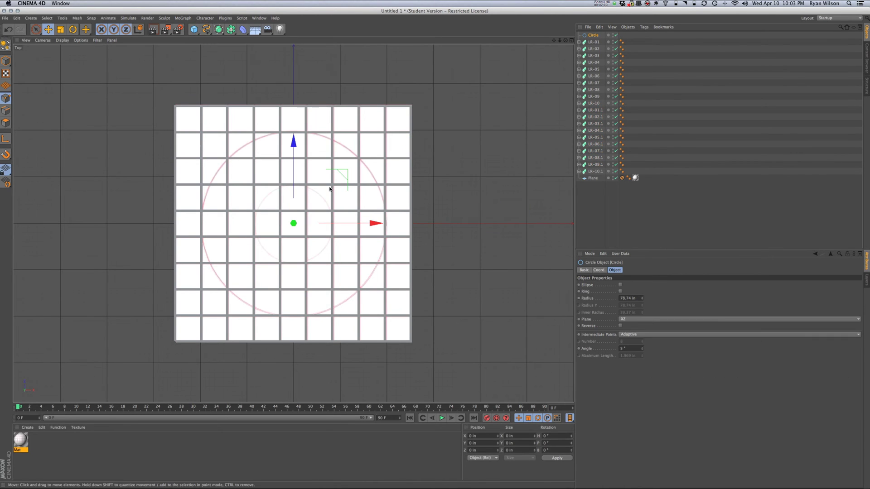
Step: Turn on Use Color for the Circle spline and set its display color to blue
click(593, 35)
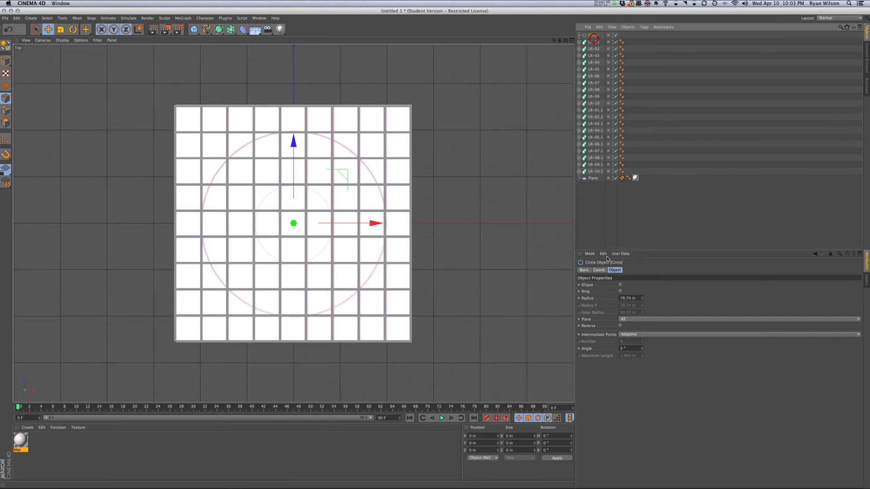
click(589, 271)
click(623, 313)
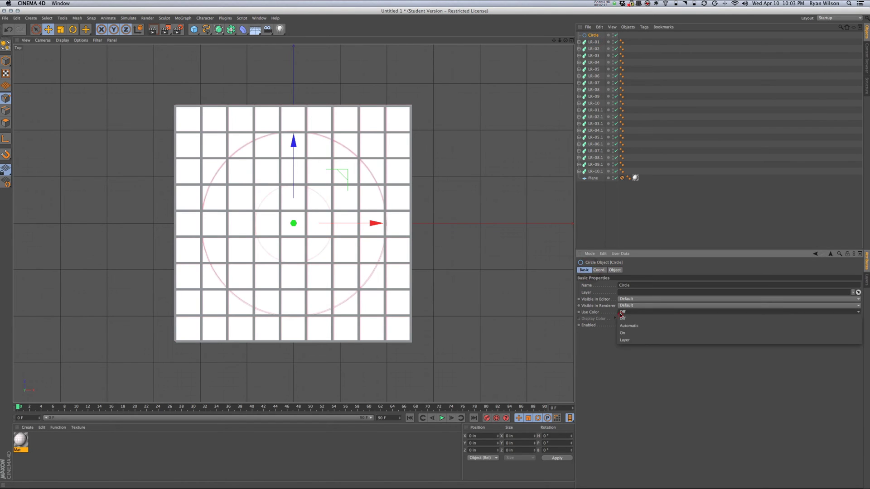
click(626, 333)
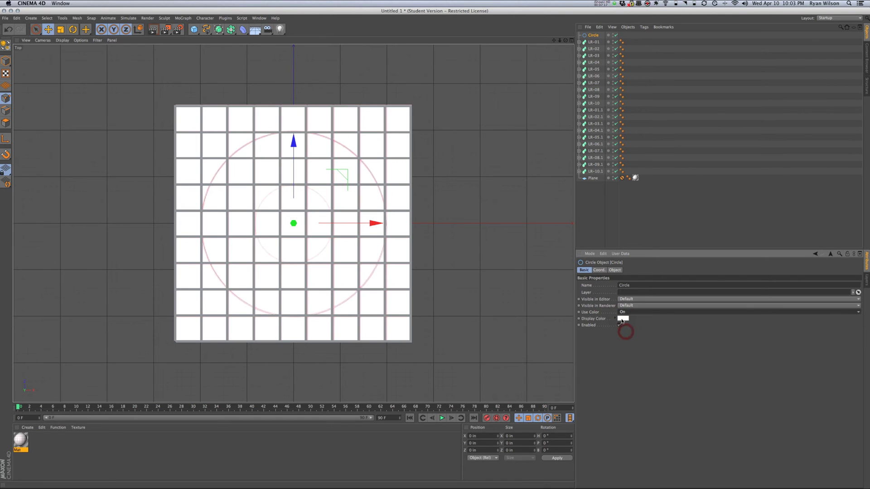
click(622, 319)
drag(622, 319, 623, 313)
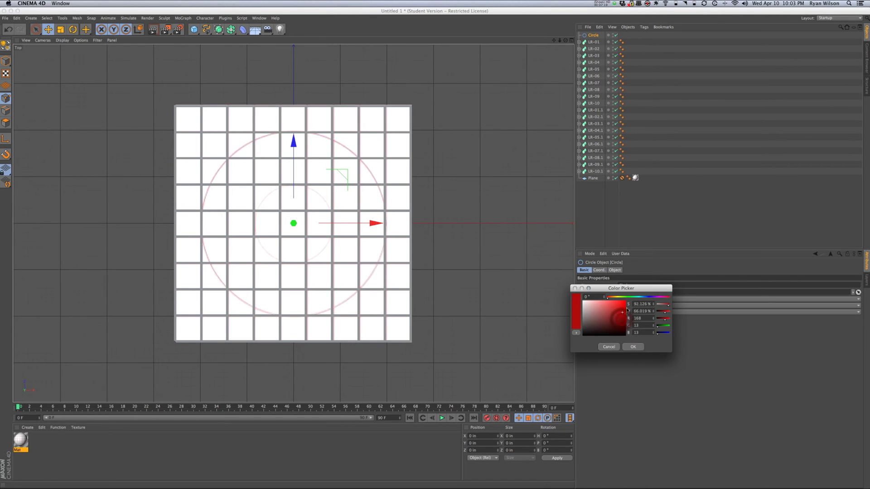
click(646, 298)
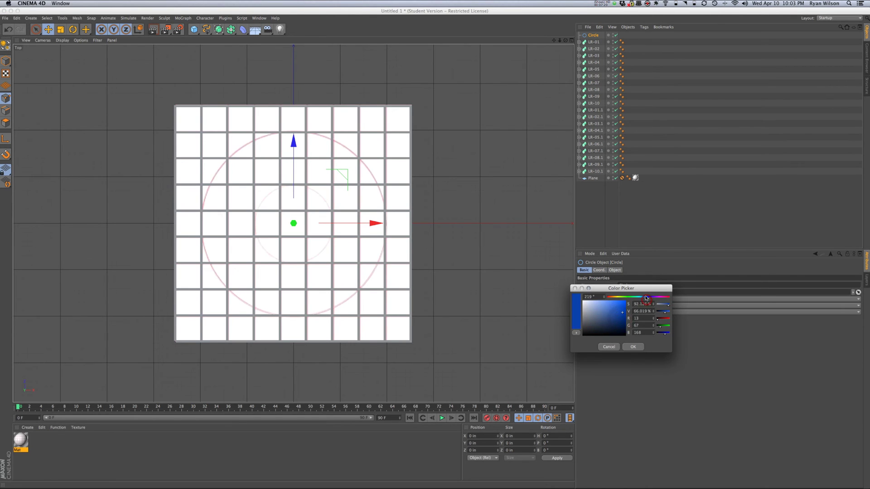
click(633, 347)
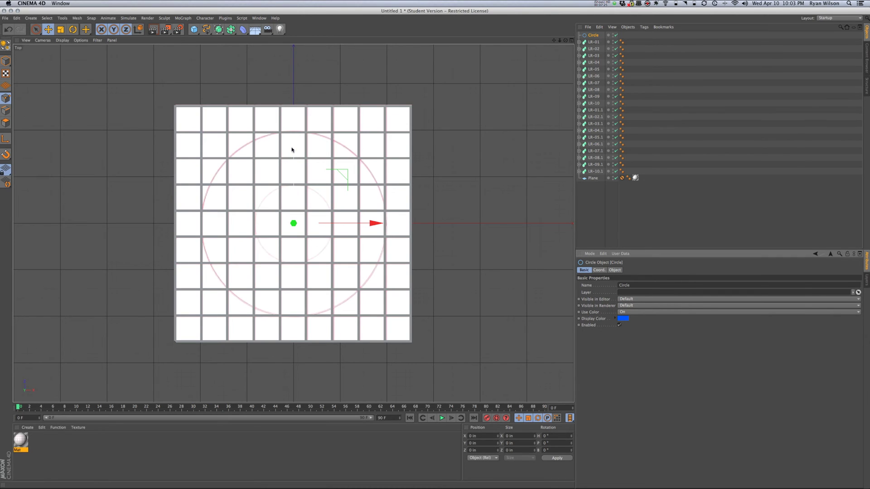
Step: Move the Circle spline along the X axis so it extends past the grid's edge
drag(377, 226, 436, 228)
click(467, 155)
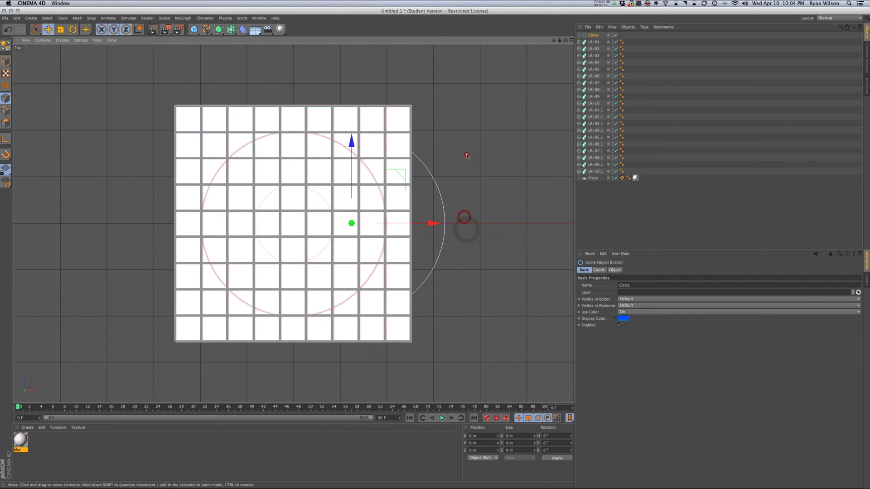
click(405, 91)
click(396, 116)
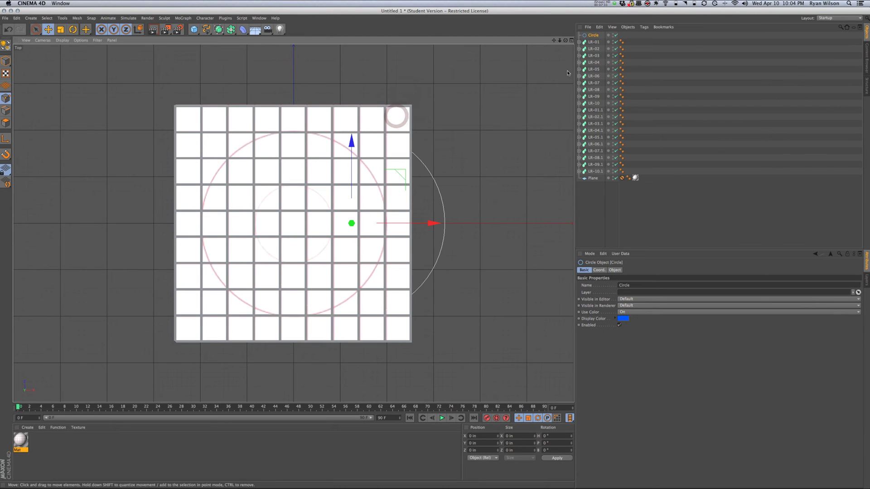
Step: Move the Circle spline back along the X axis so it lies centered over the large traced circle
click(597, 42)
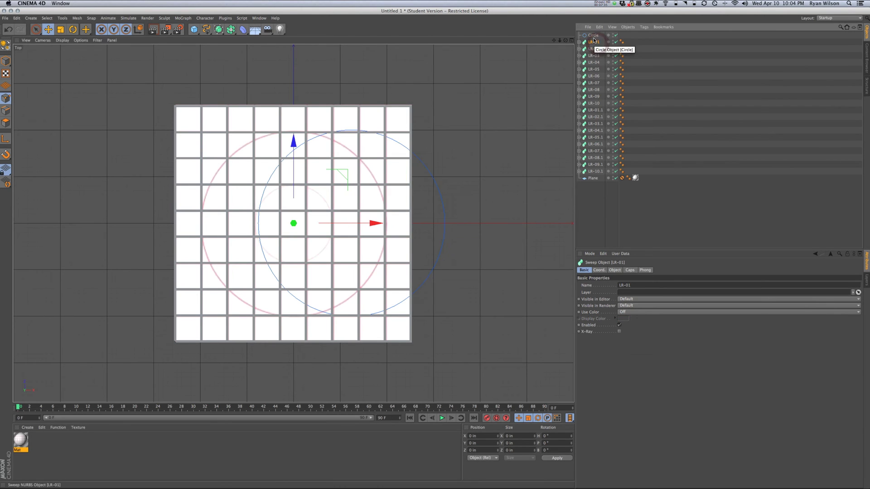
click(593, 35)
drag(432, 224, 374, 225)
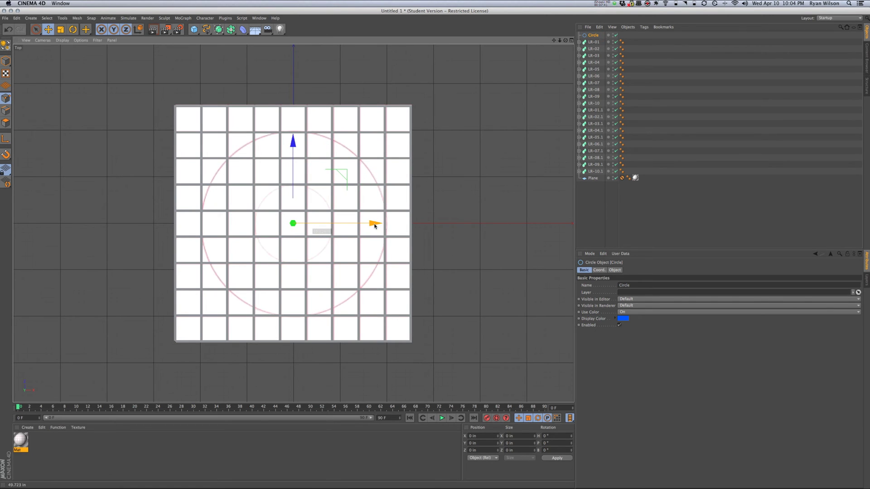
drag(375, 226, 375, 226)
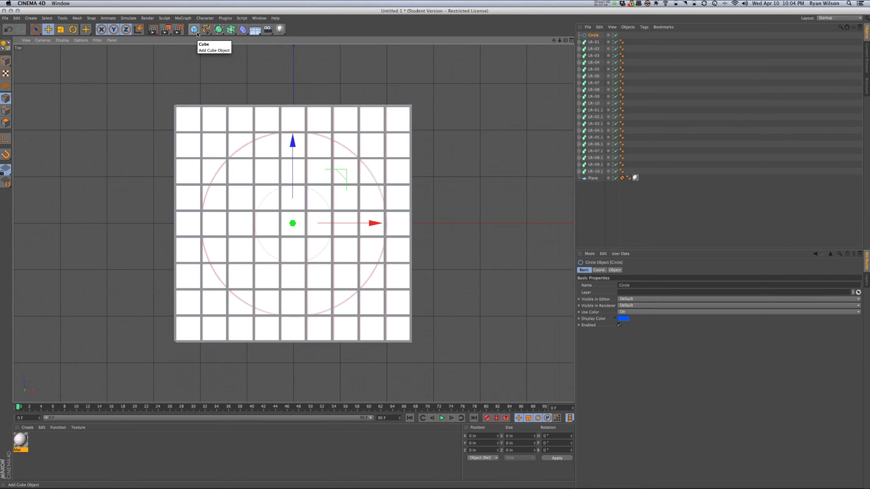
Step: Add a Rectangle spline in the Perspective view and set its width and height to 2 in
key(F1)
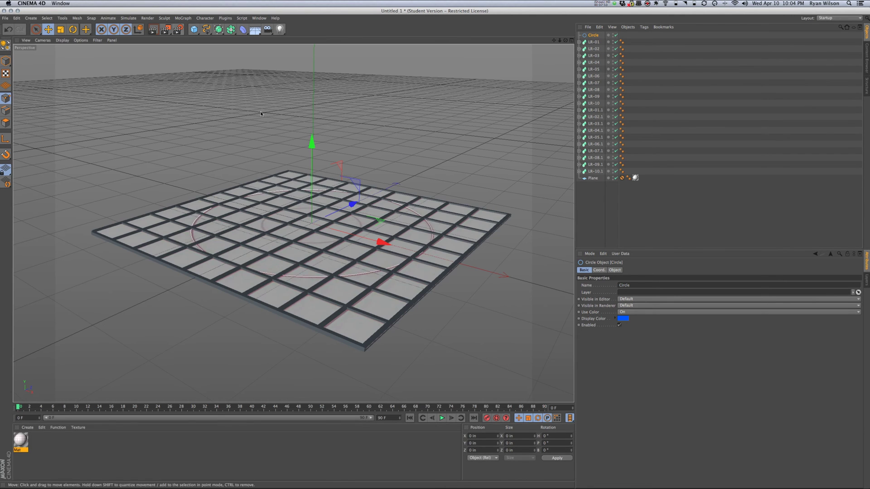
click(206, 30)
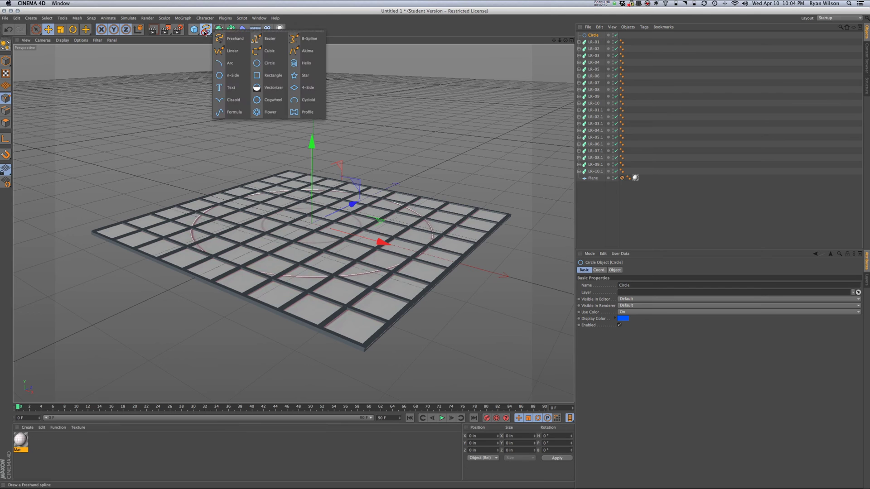
click(268, 75)
click(599, 271)
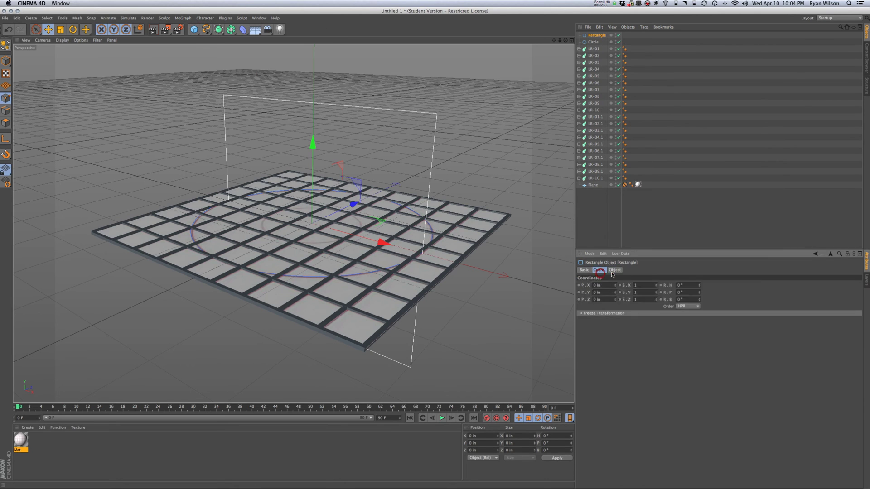
click(615, 270)
double_click(628, 285)
text(2)
key(Tab)
text(2)
key(Return)
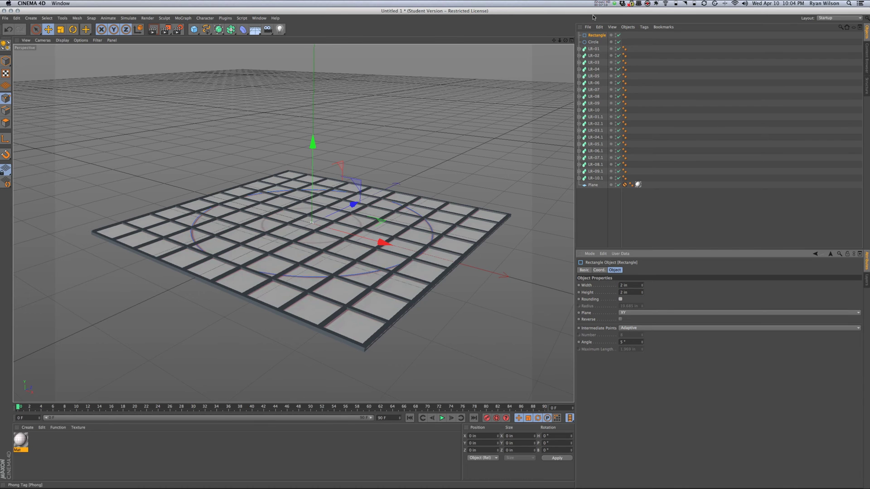
Step: Add a Sweep NURBS object and nest the Rectangle and Circle splines in it to build the large ring
drag(219, 29, 251, 64)
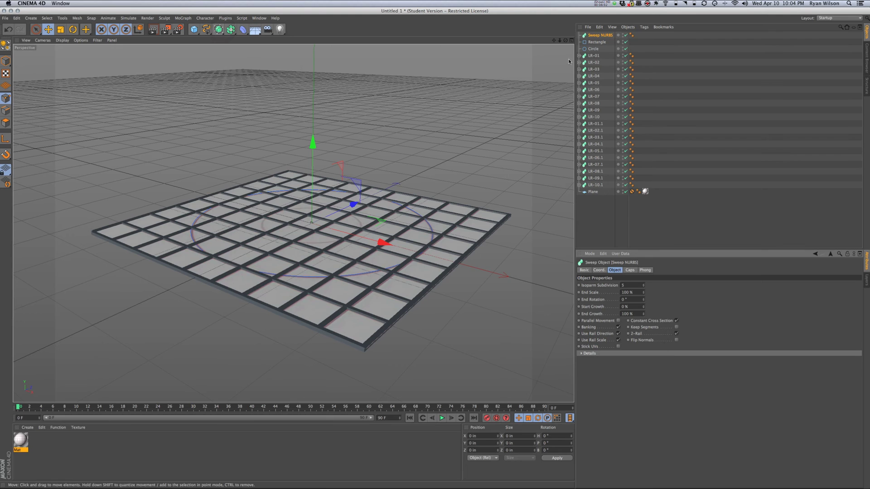
click(594, 48)
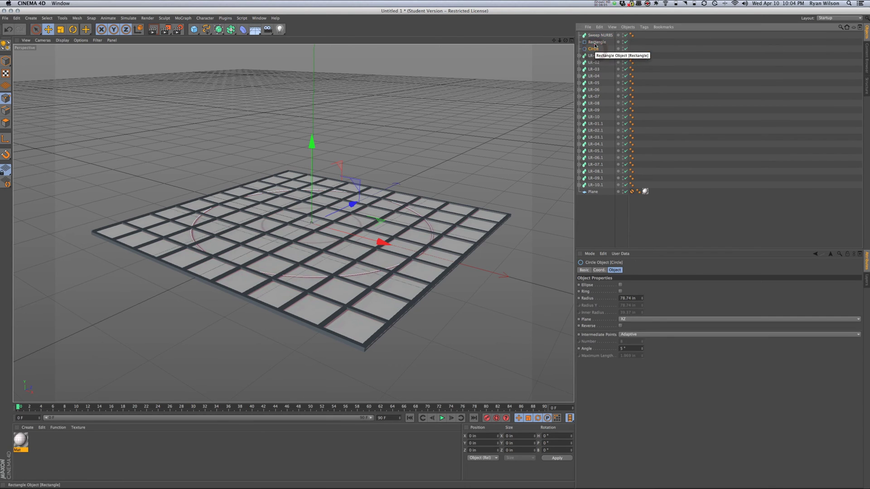
shift+click(596, 42)
drag(595, 44, 597, 36)
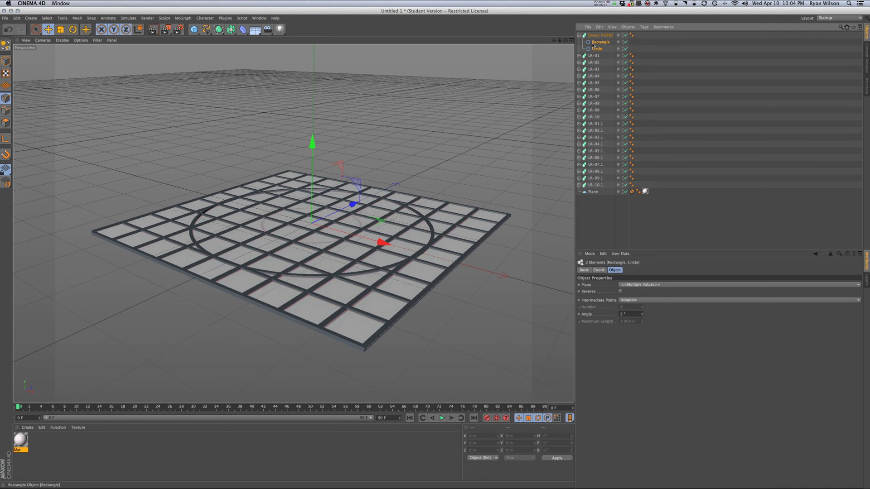
click(578, 36)
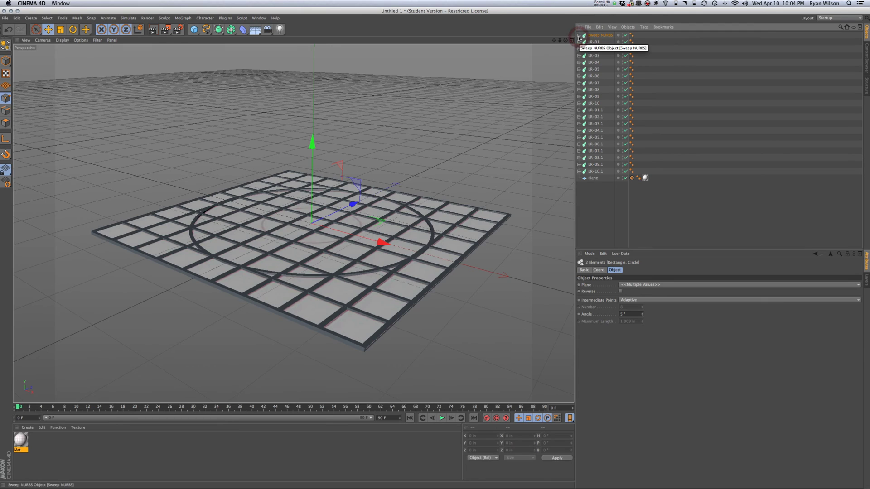
Step: Duplicate the circle's Sweep NURBS object in the Top view
key(F2)
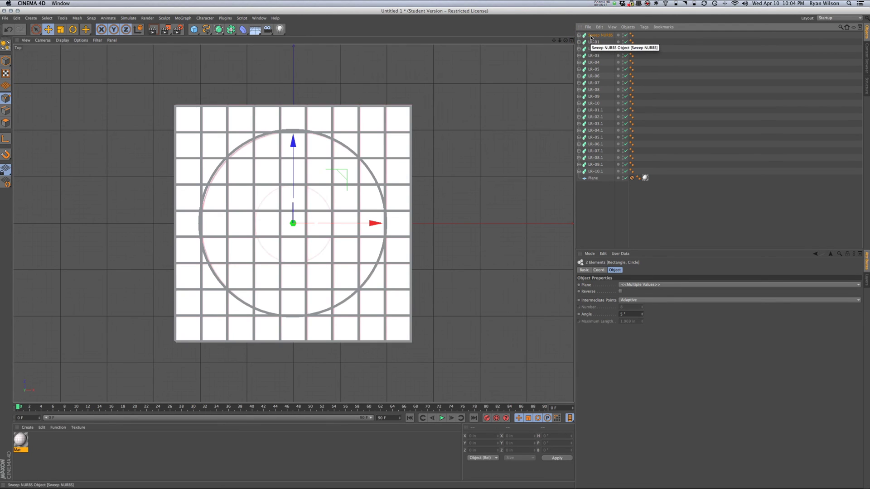
click(594, 36)
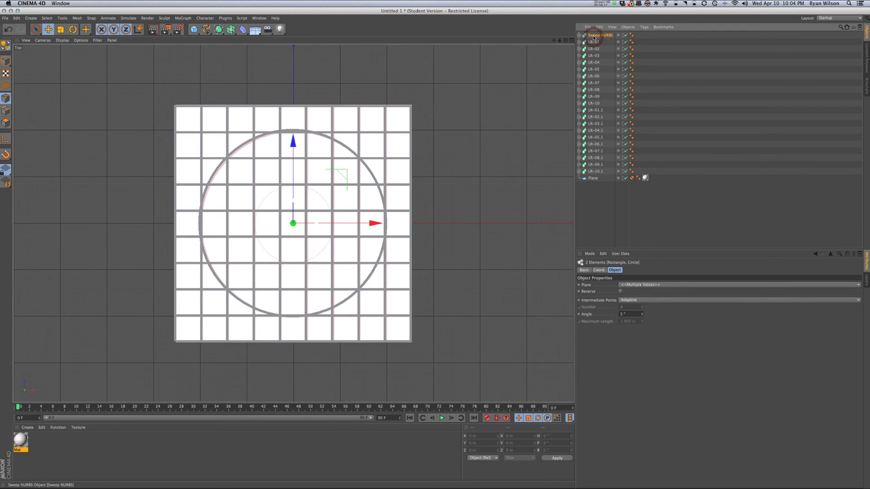
ctrl+drag(593, 41, 593, 40)
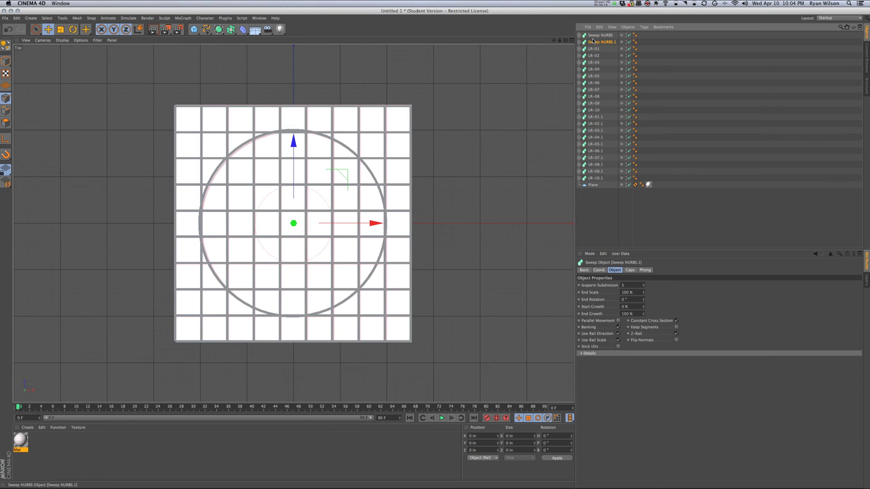
Step: Rename the original Sweep NURBS as Large Circle and its duplicate as Small Circle
double_click(604, 36)
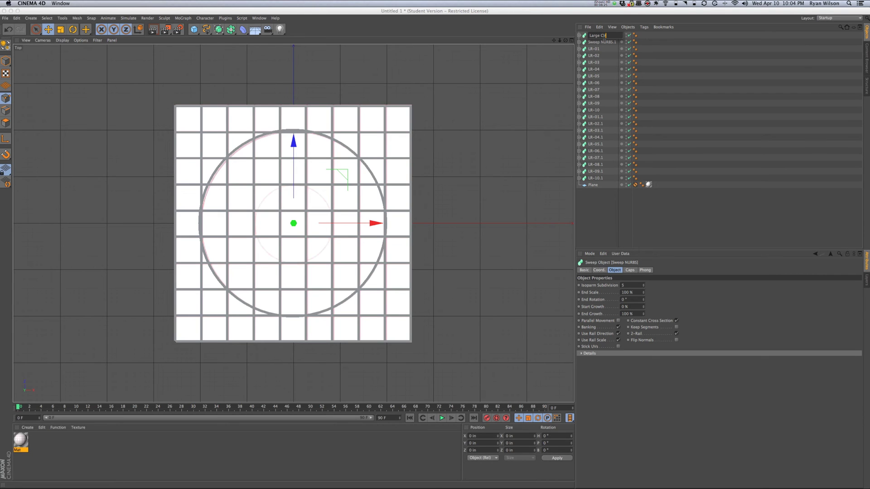
text(Large Circle)
key(Return)
double_click(595, 41)
text(Small)
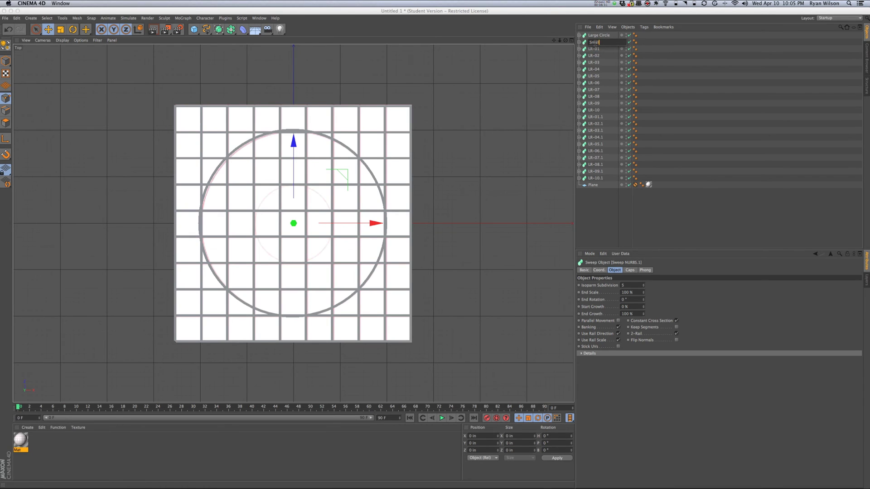
text( Circle)
Step: Rename the first two rotated bars as TB-01.1 and TB-02.1
double_click(596, 116)
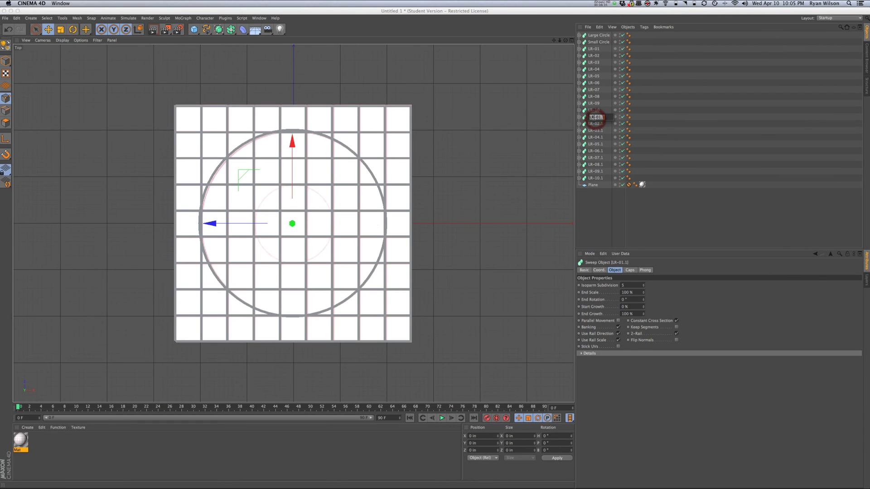
click(592, 117)
click(593, 124)
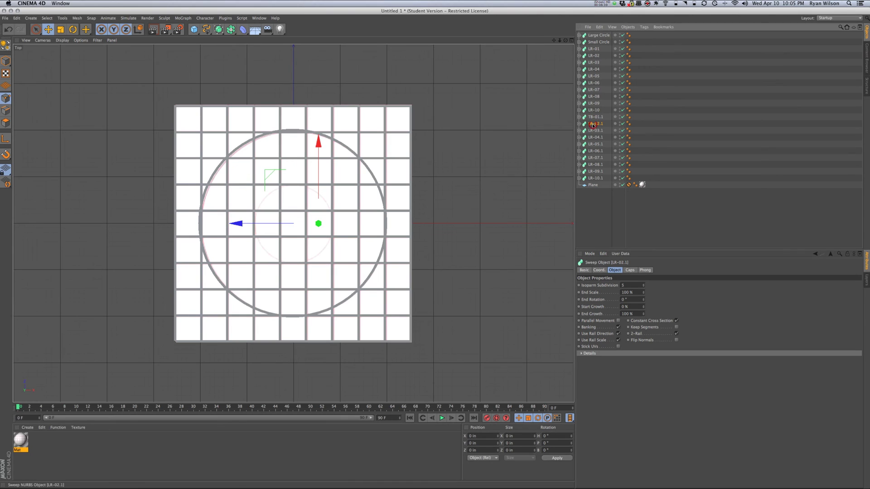
double_click(593, 124)
click(595, 124)
key(BackSpace)
key(BackSpace)
text(TB)
Step: Rename the third and fourth rotated bars as TB-03.1 and TB-04.1
click(593, 130)
click(595, 130)
key(BackSpace)
key(BackSpace)
text(TB)
click(594, 138)
double_click(594, 138)
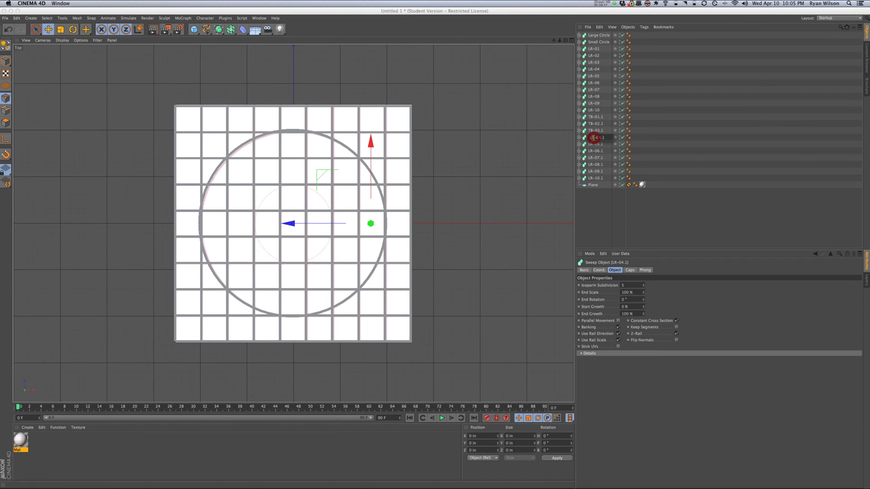
text(TB)
Step: Rename the fifth and sixth rotated bars as TB-05.1 and TB-06.1
click(596, 144)
double_click(597, 145)
key(BackSpace)
key(BackSpace)
text(TB)
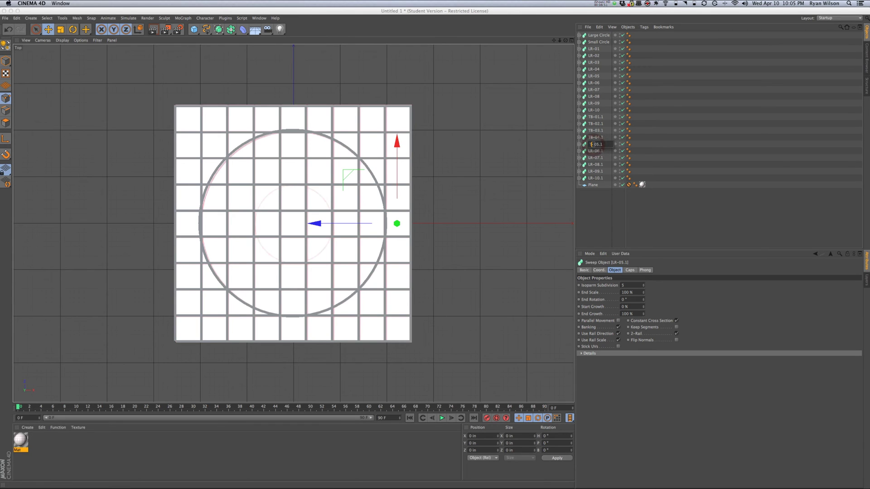
click(594, 151)
double_click(593, 151)
key(BackSpace)
key(BackSpace)
text(TB)
Step: Rename the seventh and eighth rotated bars as TB-07.1 and TB-08.1
click(593, 157)
double_click(594, 157)
key(BackSpace)
key(BackSpace)
text(TB)
click(593, 165)
double_click(594, 165)
key(BackSpace)
key(BackSpace)
text(TB)
Step: Rename the last two rotated bars as TB-09.1 and TB-10.1
click(593, 171)
double_click(593, 172)
text(TB)
click(595, 178)
double_click(595, 178)
key(BackSpace)
key(BackSpace)
text(TB)
Step: Expand the Small Circle sweep and select the Circle spline inside it
click(598, 42)
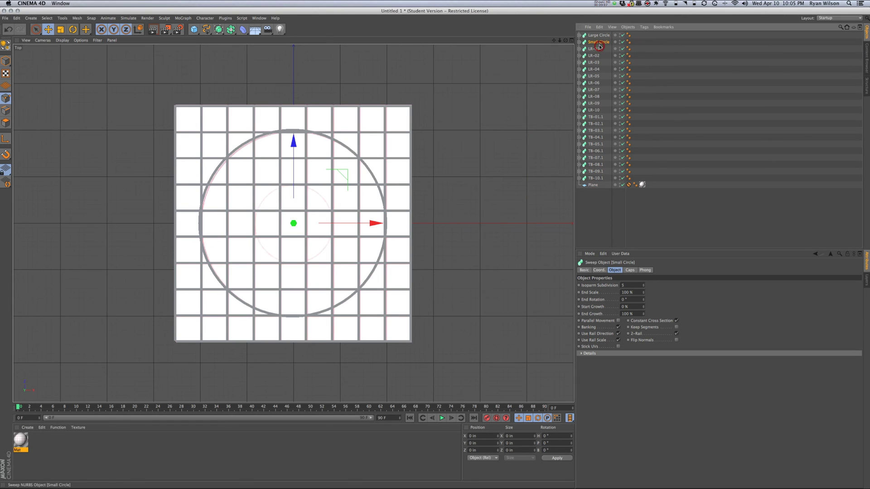
click(578, 41)
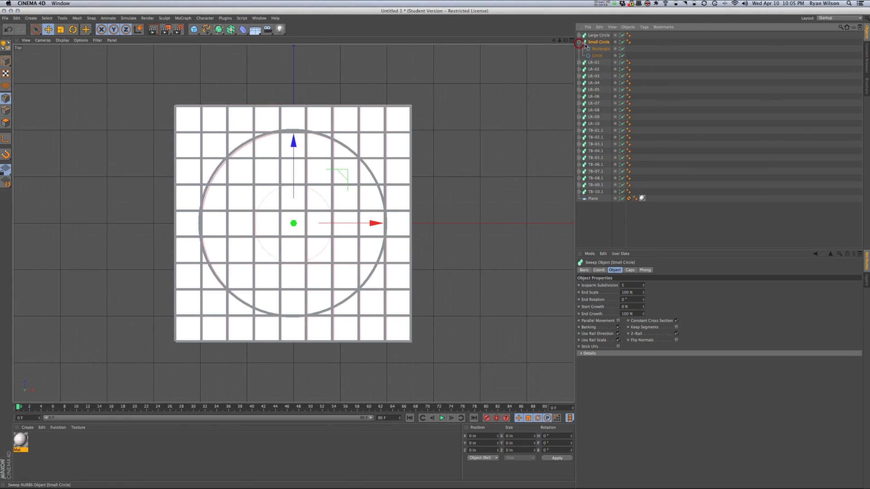
click(592, 56)
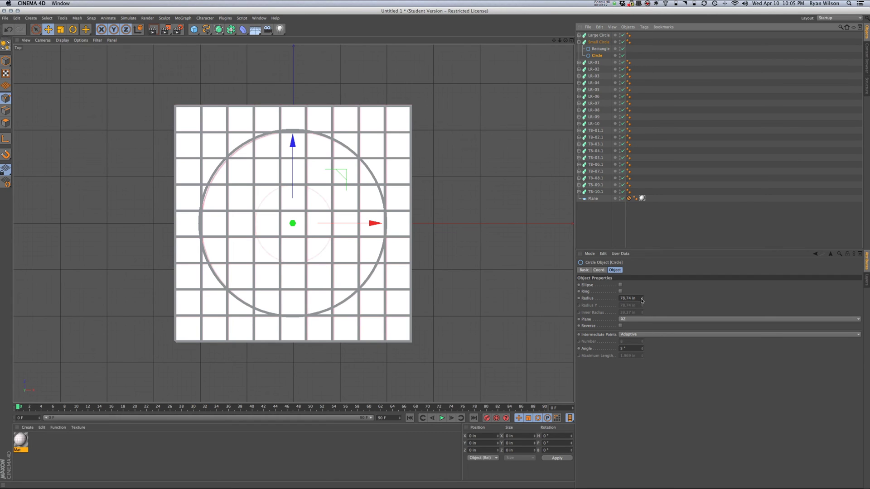
Step: Try smaller radii such as 32 in and 33 in on the Small Circle's Circle spline and undo the changes
drag(642, 300, 608, 305)
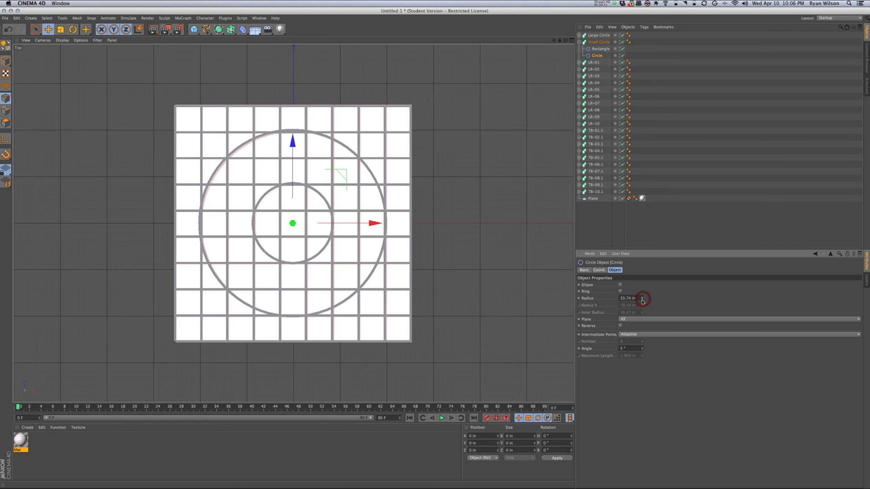
drag(641, 303, 641, 301)
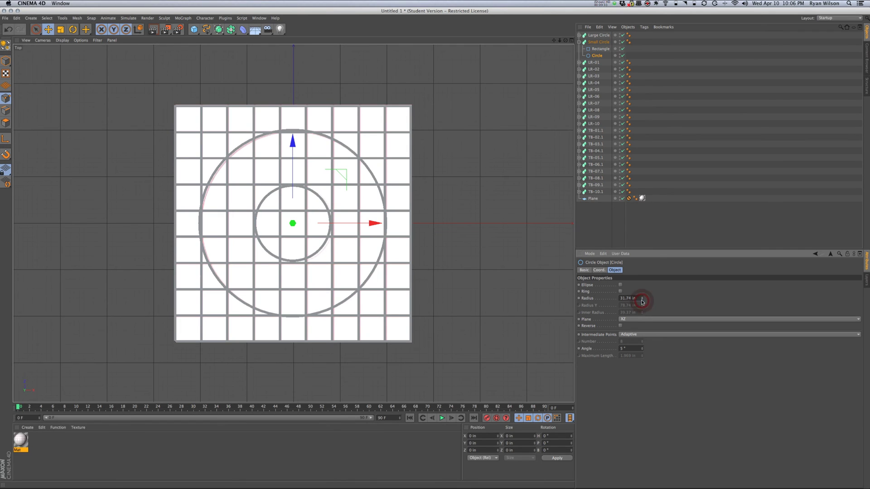
click(642, 298)
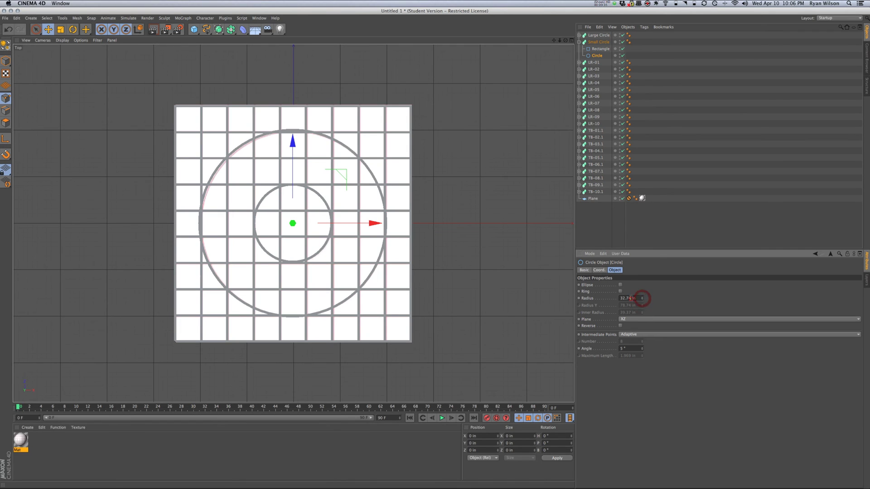
double_click(630, 298)
text(32)
key(Return)
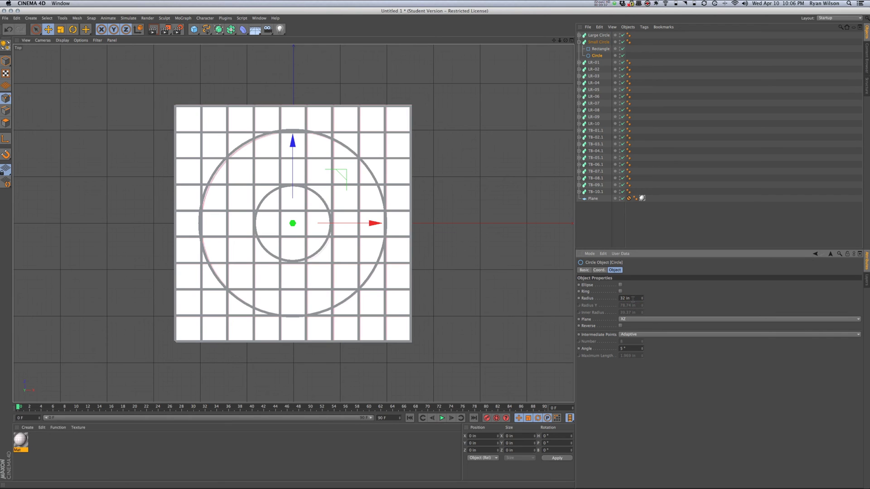
click(642, 298)
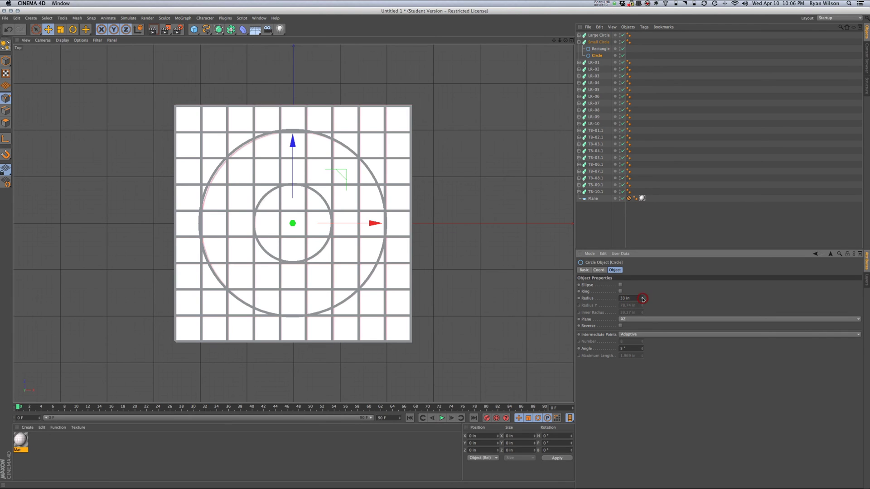
key(super+z)
key(super+z)
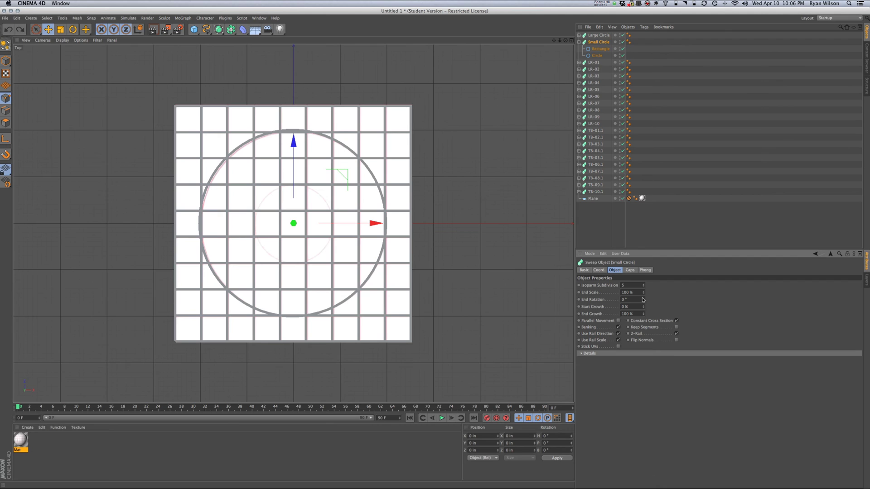
Step: Reduce the radius of the Small Circle's Circle spline to 32.74 in and collapse the sweep's hierarchy
click(597, 55)
drag(643, 298, 643, 299)
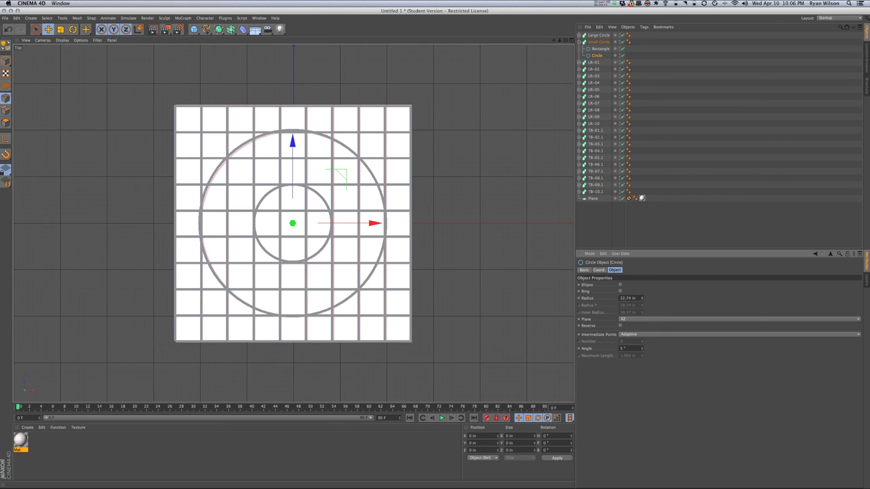
click(579, 42)
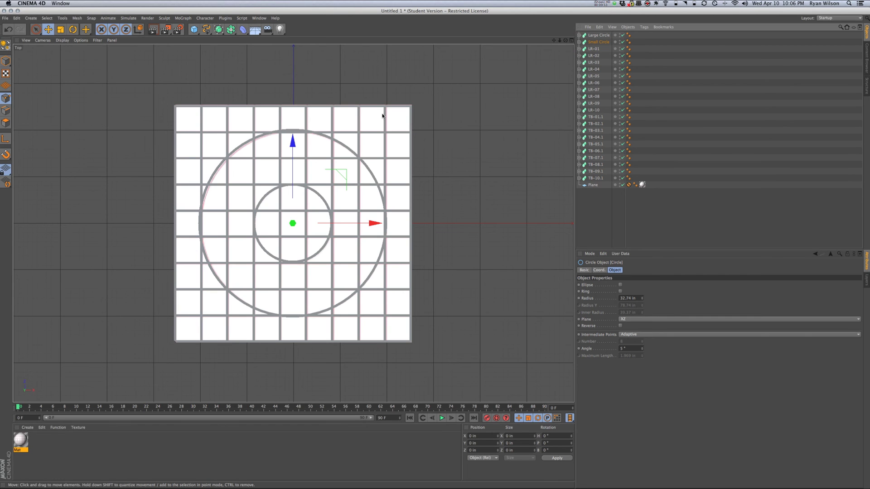
Step: Return to the Perspective view and delete the textured reference plane beneath the grid
key(F1)
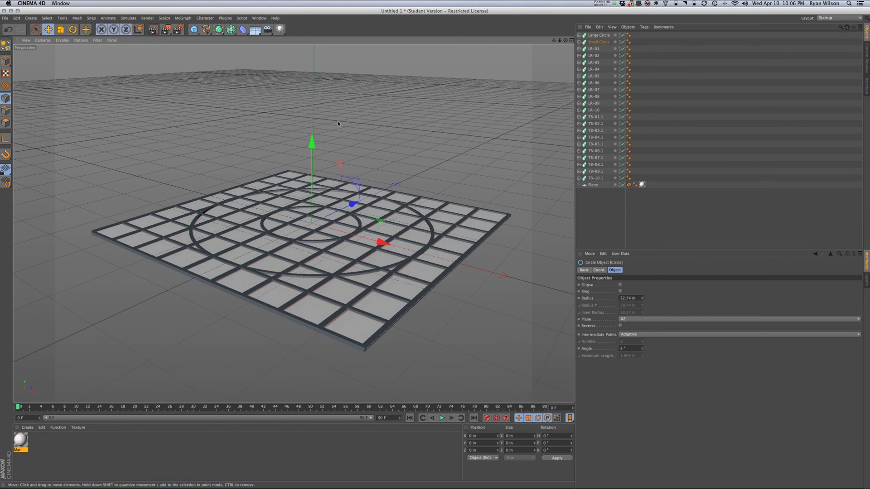
click(594, 186)
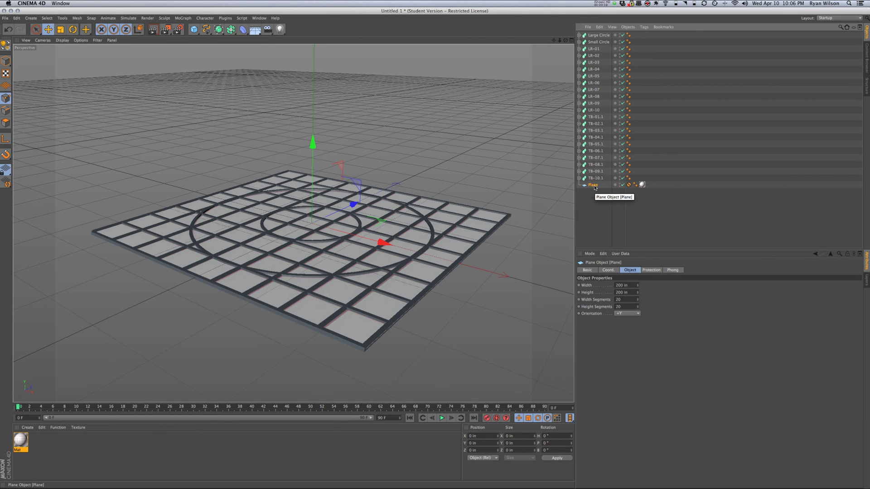
key(Delete)
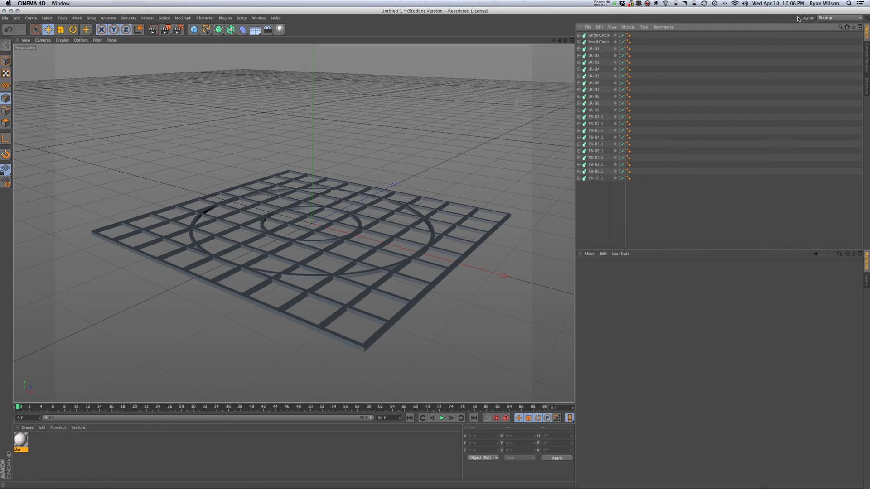
Step: Switch the interface to the Animation layout
click(818, 19)
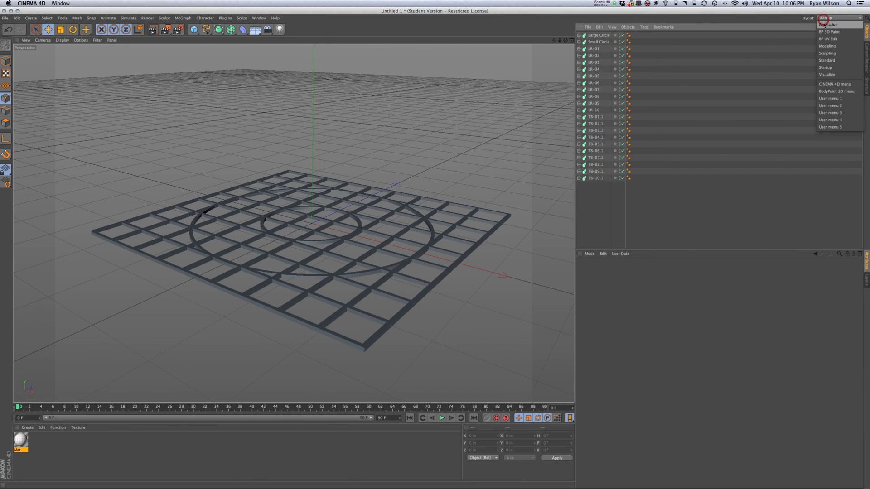
click(824, 25)
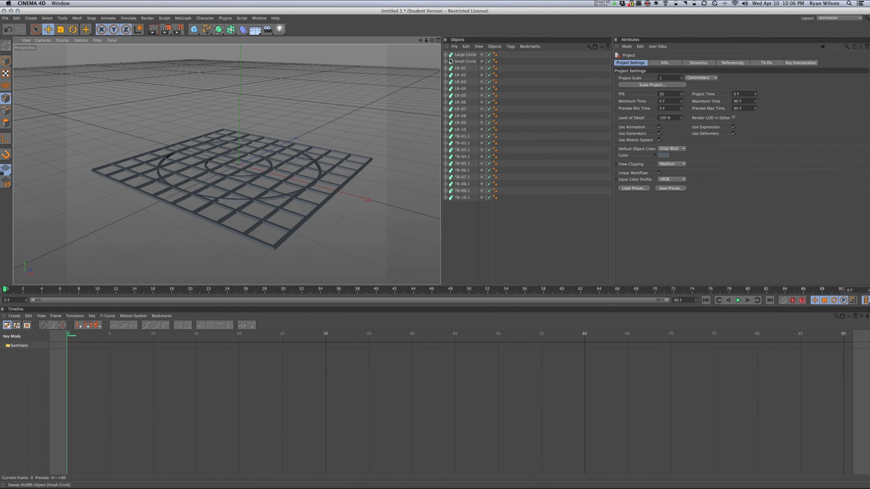
Step: Try lowering the End Growth of the Large Circle sweep and return it to 100%
click(463, 56)
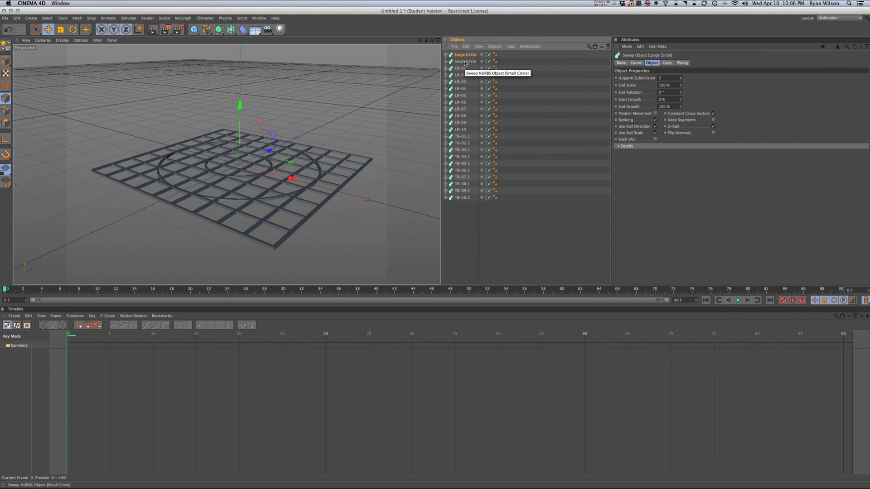
click(459, 56)
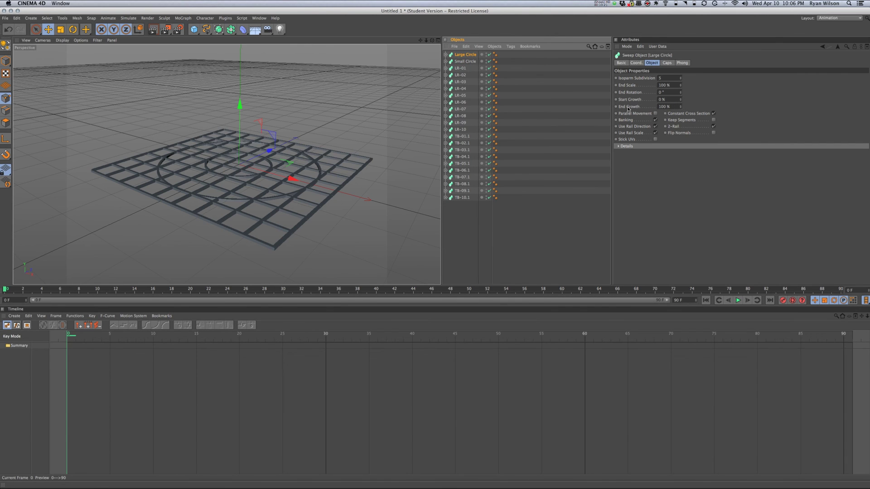
drag(680, 109, 680, 105)
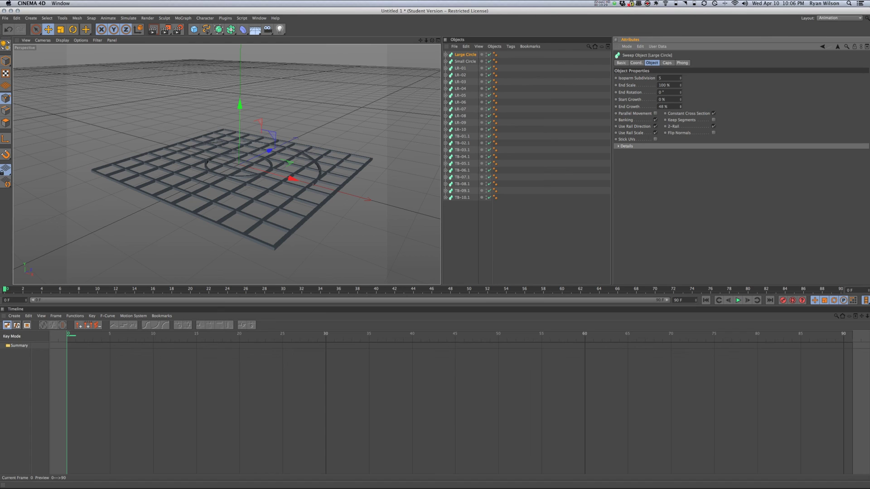
drag(680, 106, 680, 104)
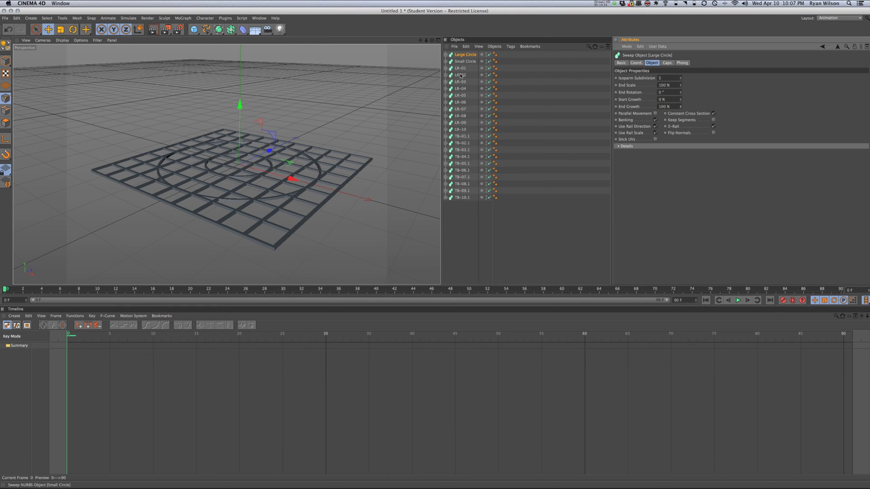
Step: Select all the sweeps from Large Circle to TB-10.1 and keyframe their End Growth at 0% on frame 0
click(460, 198)
shift+click(460, 55)
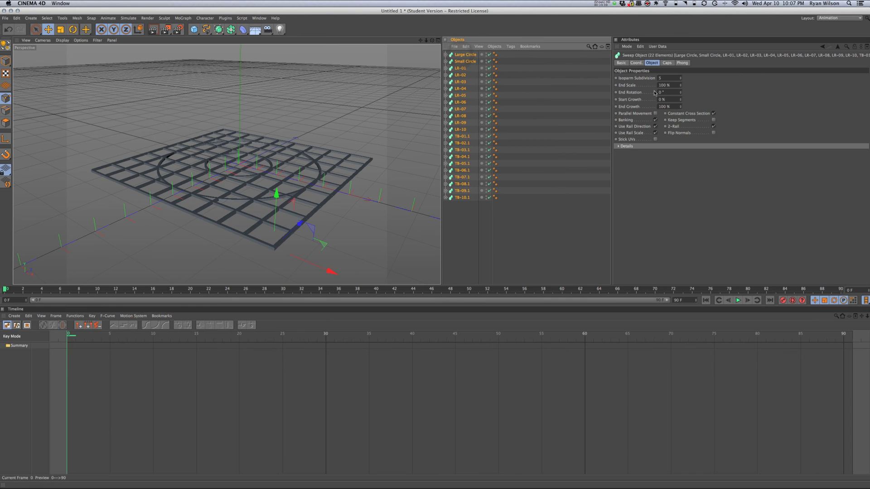
click(616, 107)
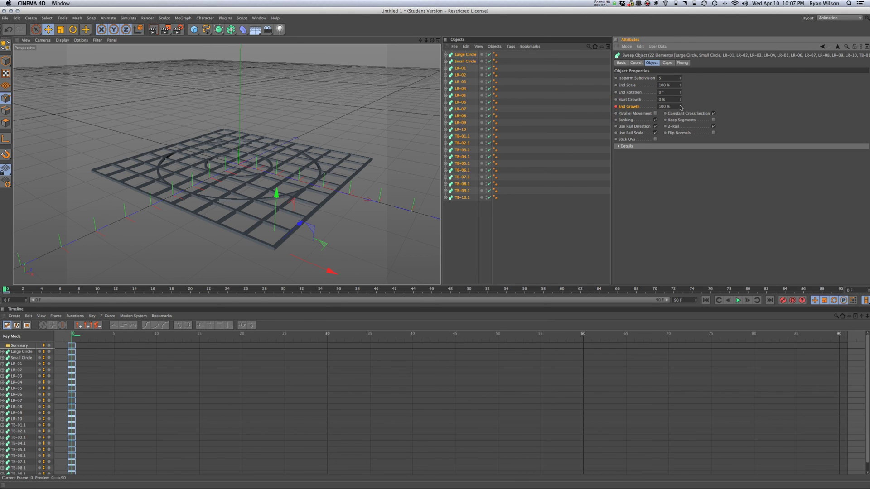
drag(680, 107, 681, 108)
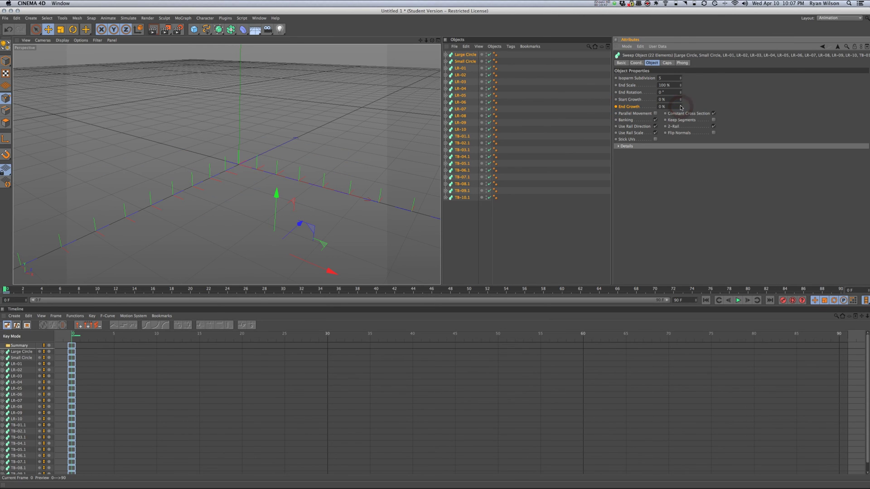
click(616, 107)
Step: Keyframe the End Growth of all selected sweeps at 100% on frame 60
drag(78, 335, 583, 338)
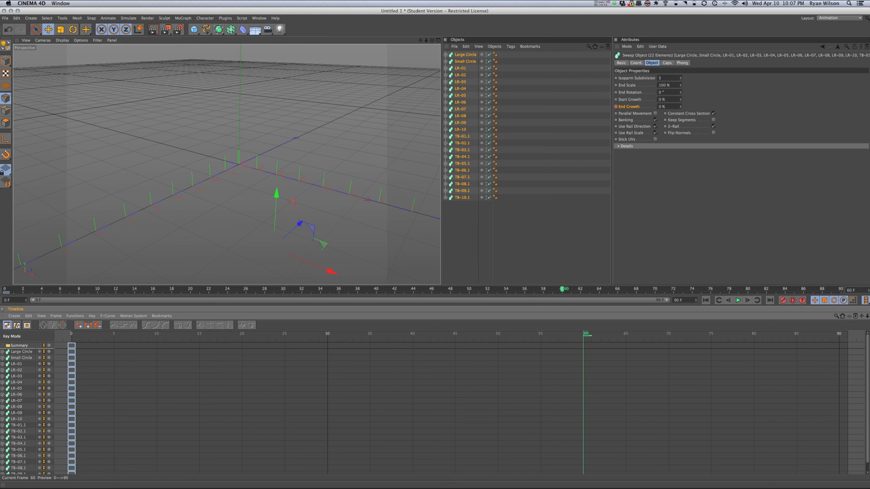
drag(682, 109, 682, 97)
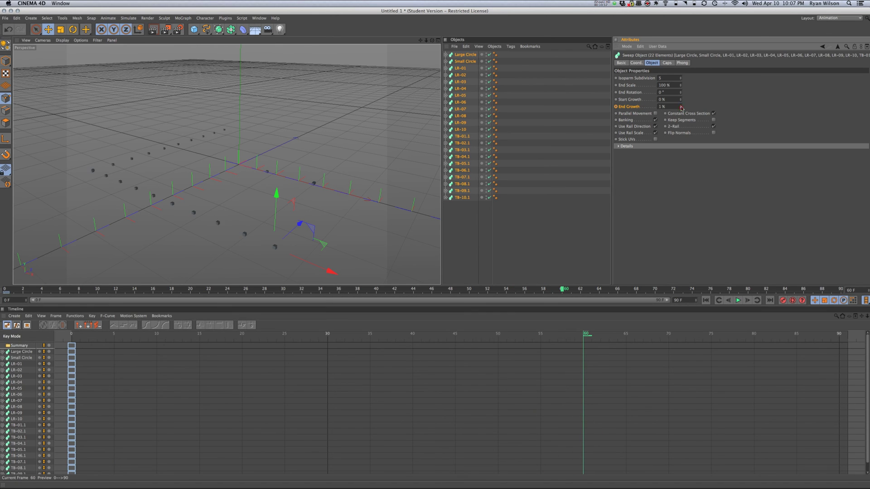
click(616, 107)
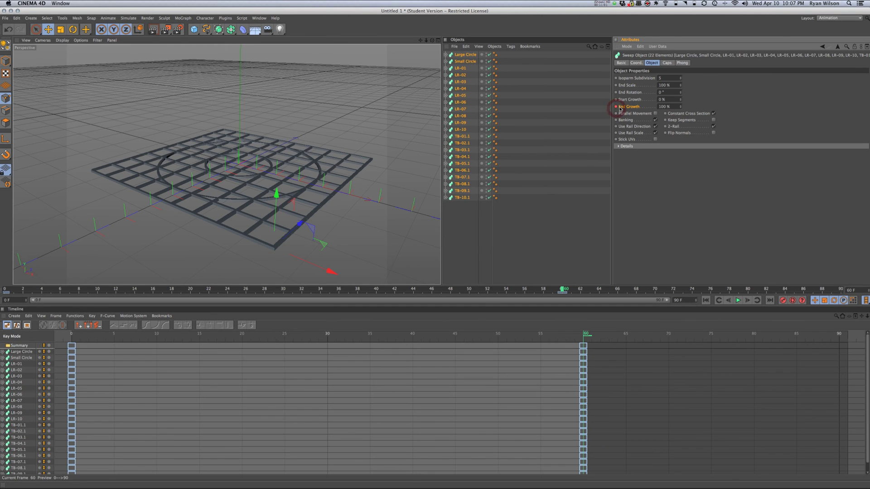
Step: Play the growth animation from the start, stop it and return to frame 0
click(706, 301)
click(739, 301)
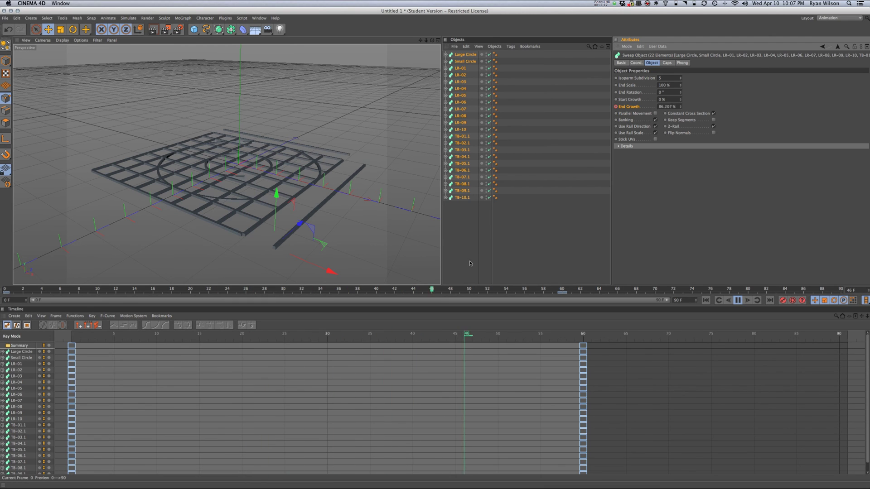
click(738, 300)
click(706, 301)
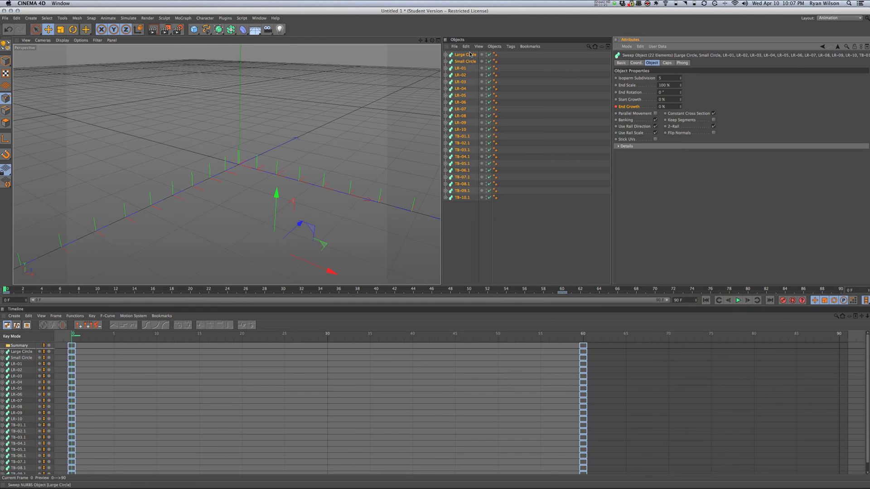
Step: At frame 60, select all the sweeps and move them straight up along Y, well above the ground plane
click(584, 336)
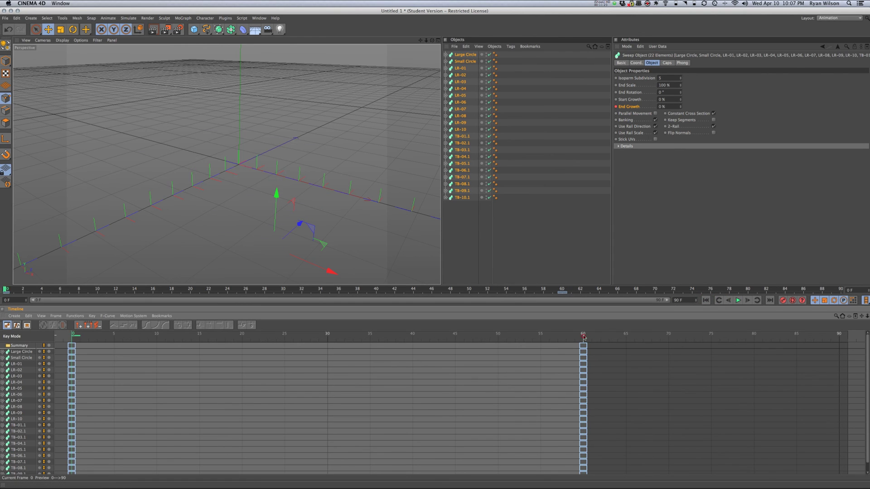
click(464, 57)
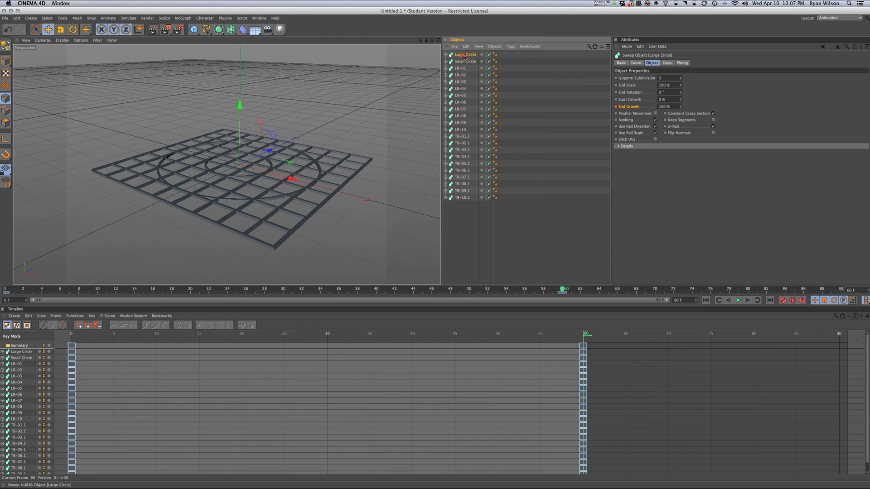
shift+click(460, 198)
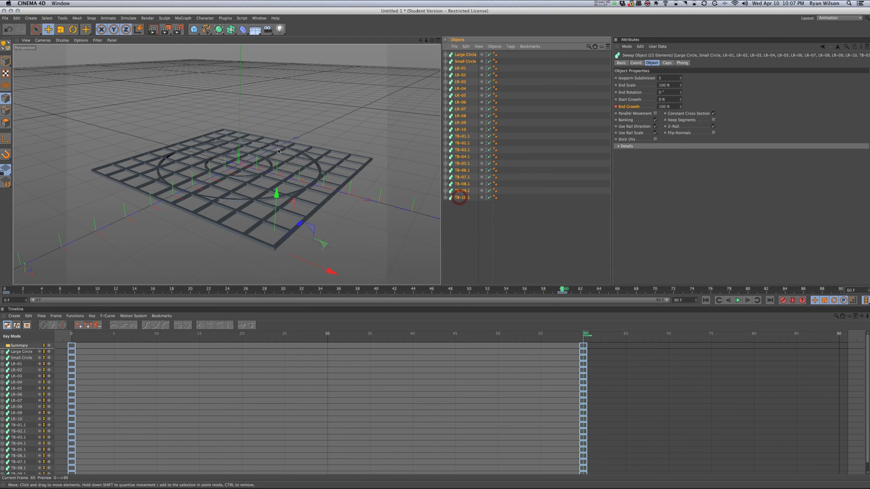
click(48, 29)
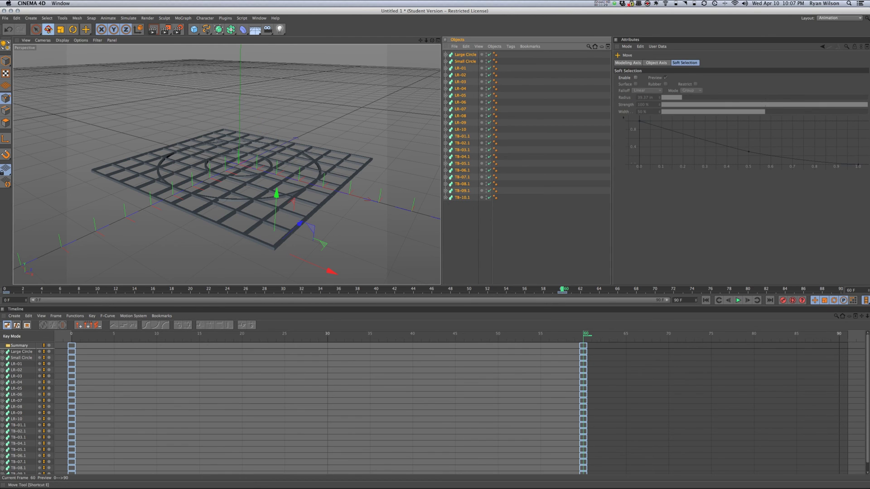
drag(276, 193, 275, 90)
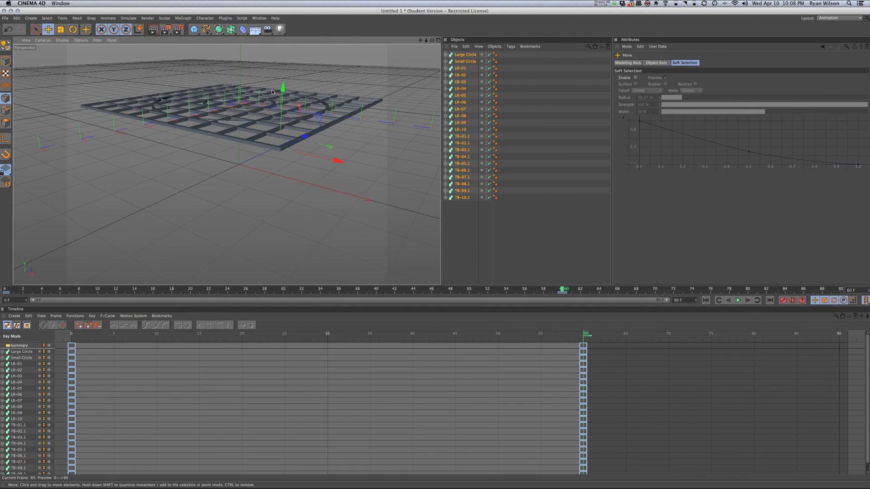
Step: Add a light, raise it high above the grid and set its shadow to Shadow Maps (Soft)
click(279, 30)
drag(239, 107, 238, 1)
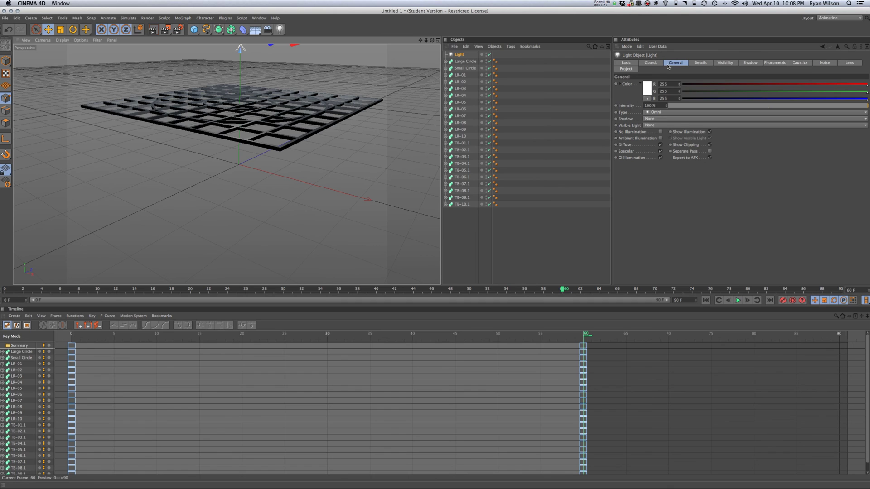
click(652, 126)
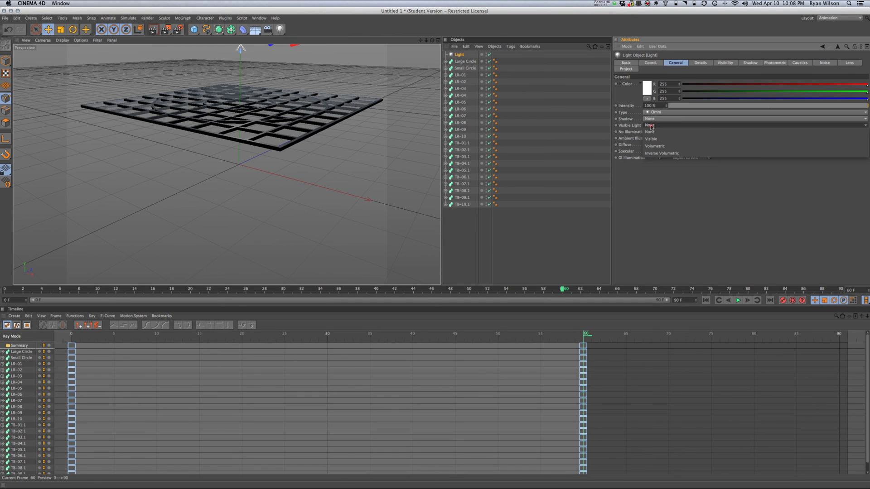
click(651, 127)
click(660, 119)
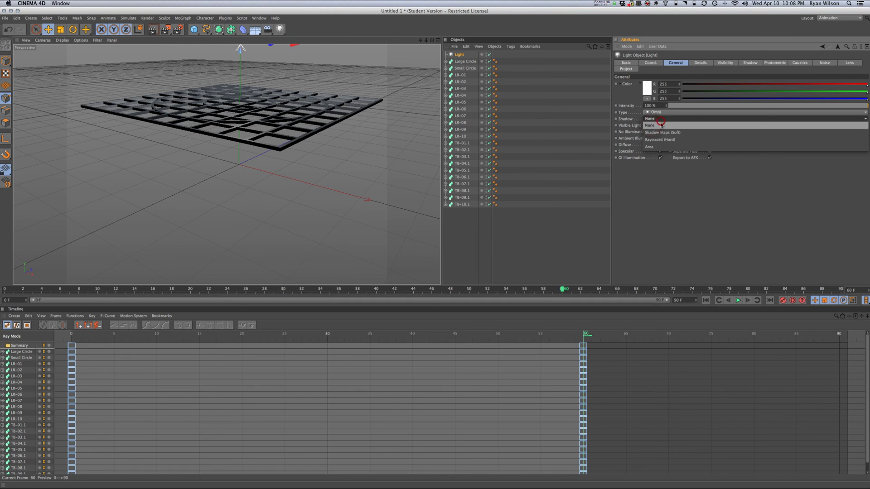
click(661, 133)
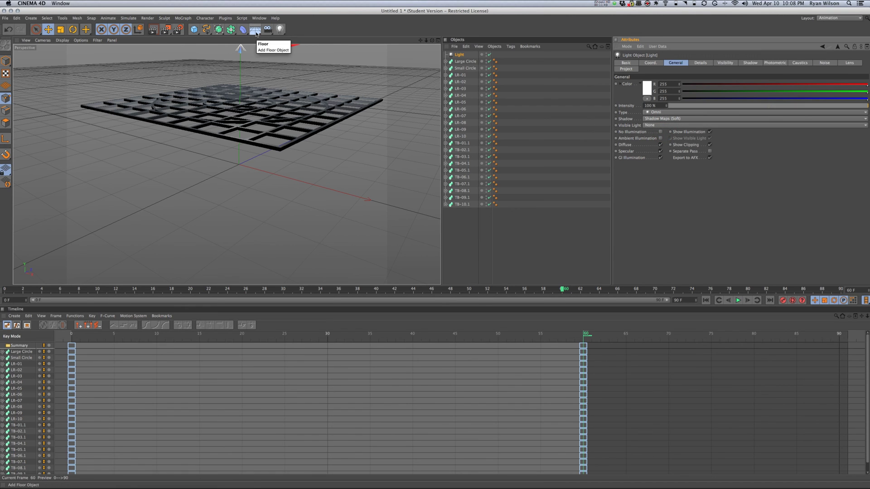
Step: Add a floor beneath the grid and render the view to check the shadows cast on it
click(153, 30)
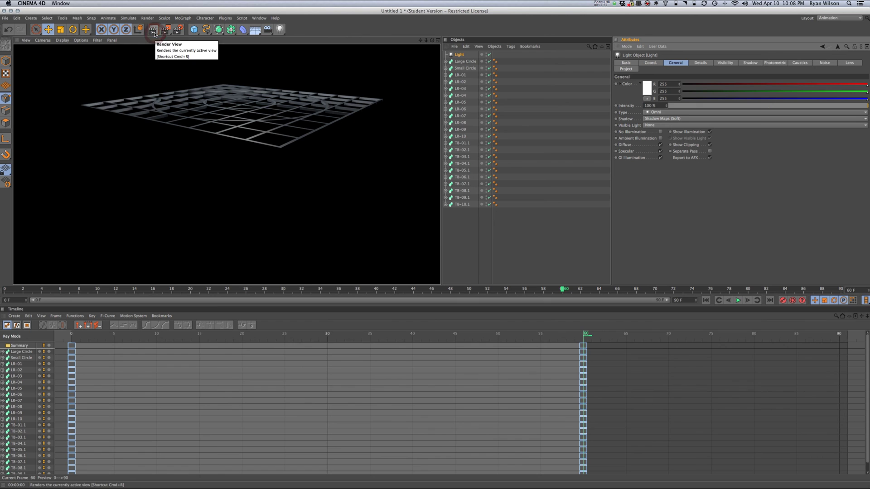
click(254, 32)
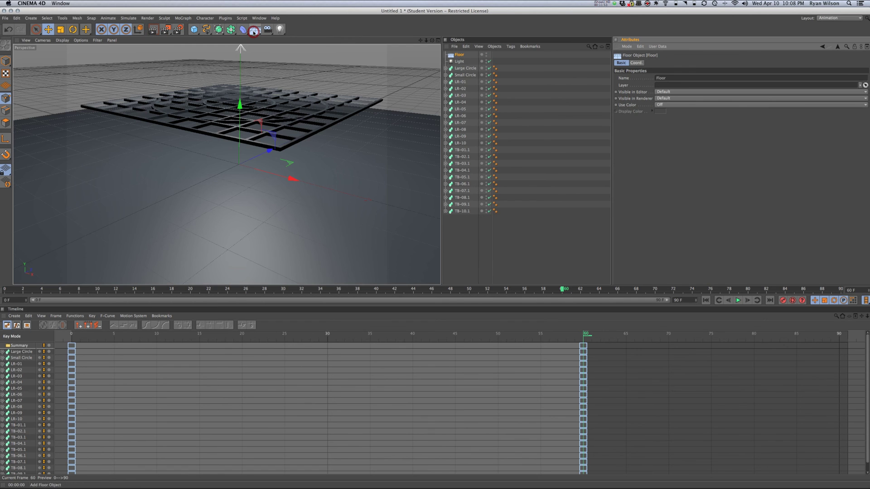
click(153, 31)
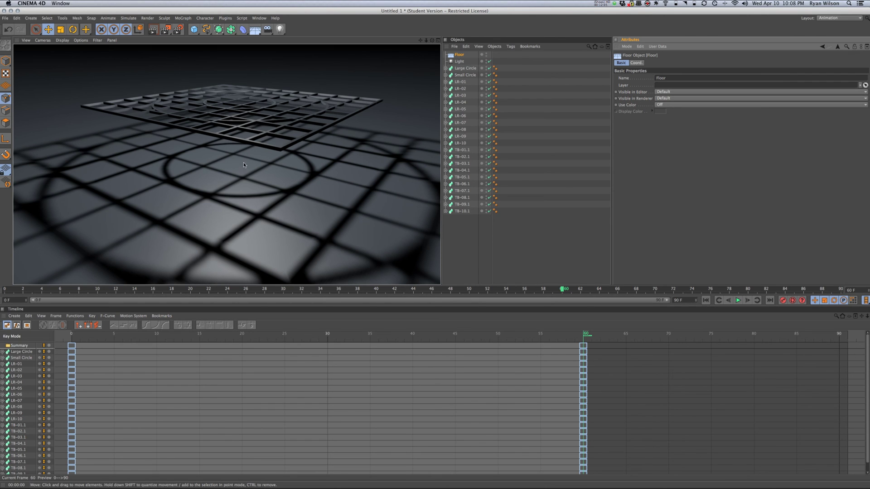
Step: Play the animation from frame 0 to review the grid growing above the floor, and stop it
click(705, 303)
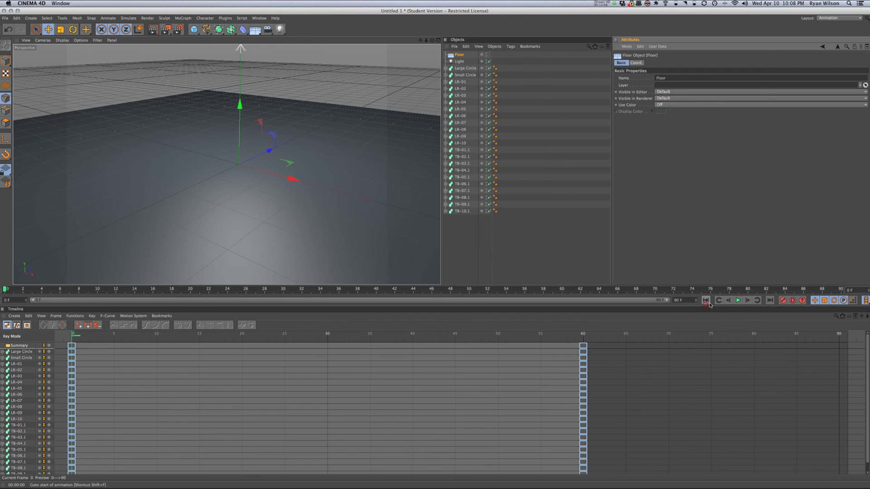
click(737, 301)
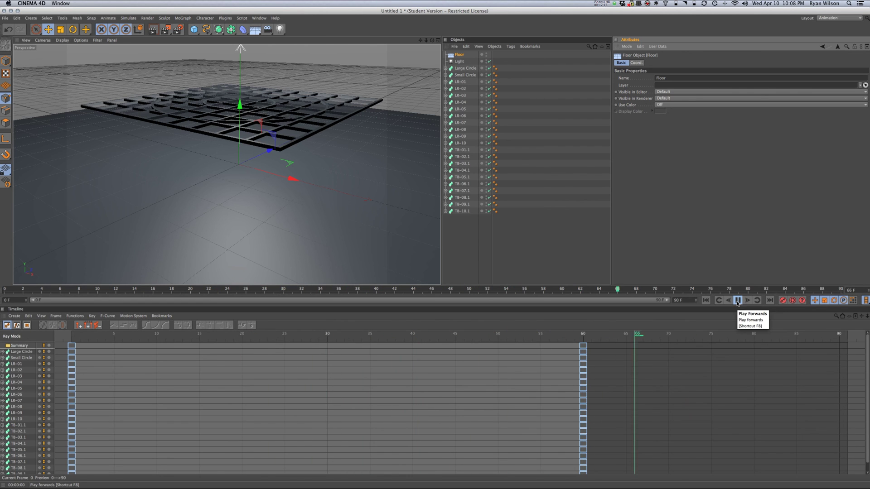
click(737, 301)
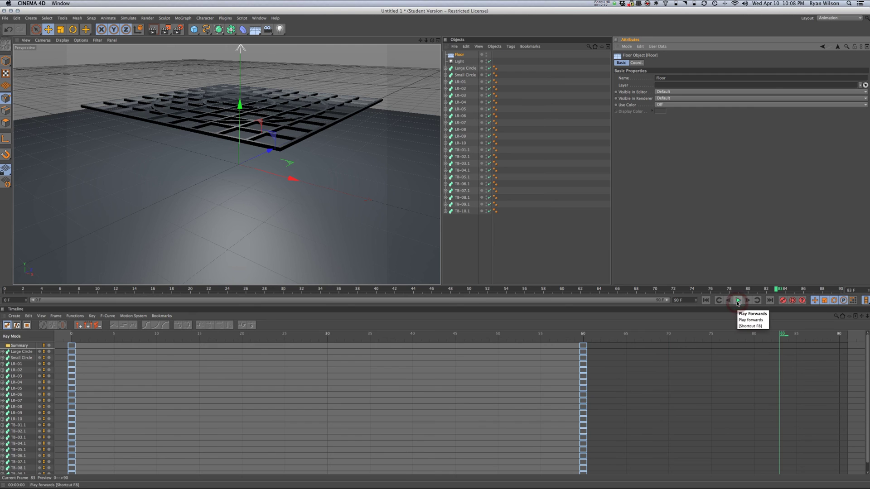